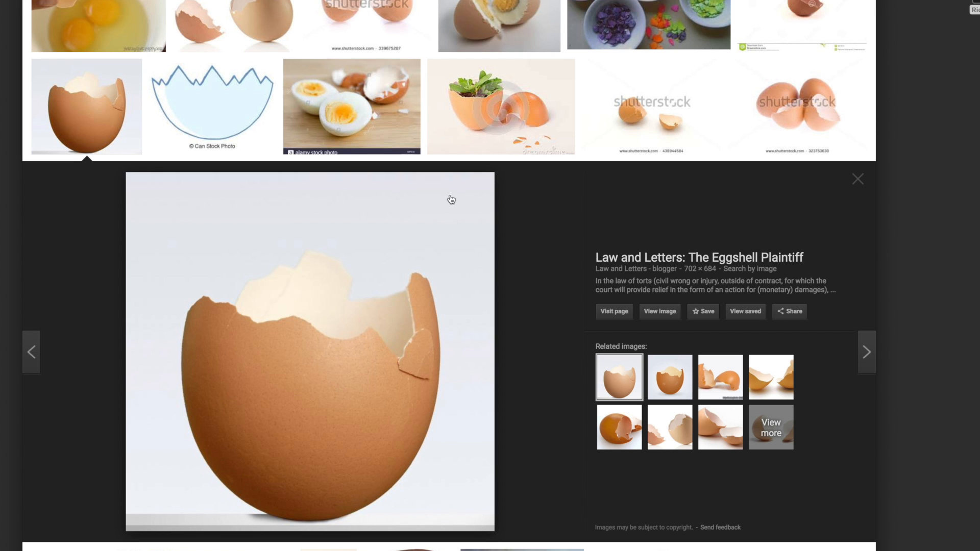
# Look through the image search results and save the Gudetama "sigh..." picture to the desktop.
pyautogui.scroll(-1, 451, 199)
pyautogui.scroll(4, 451, 199)
pyautogui.scroll(-5, 451, 199)
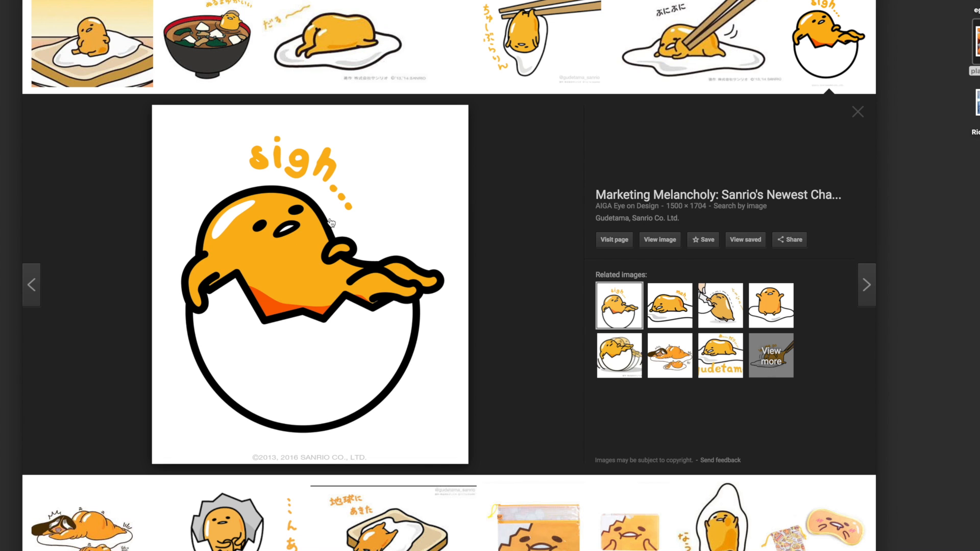
pyautogui.moveTo(356, 212); pyautogui.dragTo(908, 138)
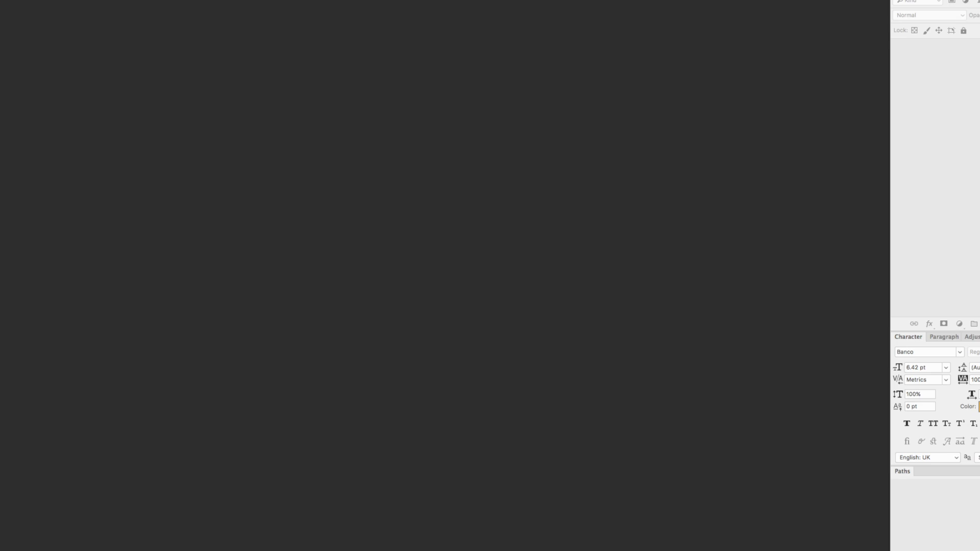
# In Photoshop, open eggshell.jpg, Gudetama-2016-sigh.jpg, playdough.jpg and RickRoss1.jpg from the Desktop folder.
pyautogui.press('super+o')
pyautogui.press('super+a')
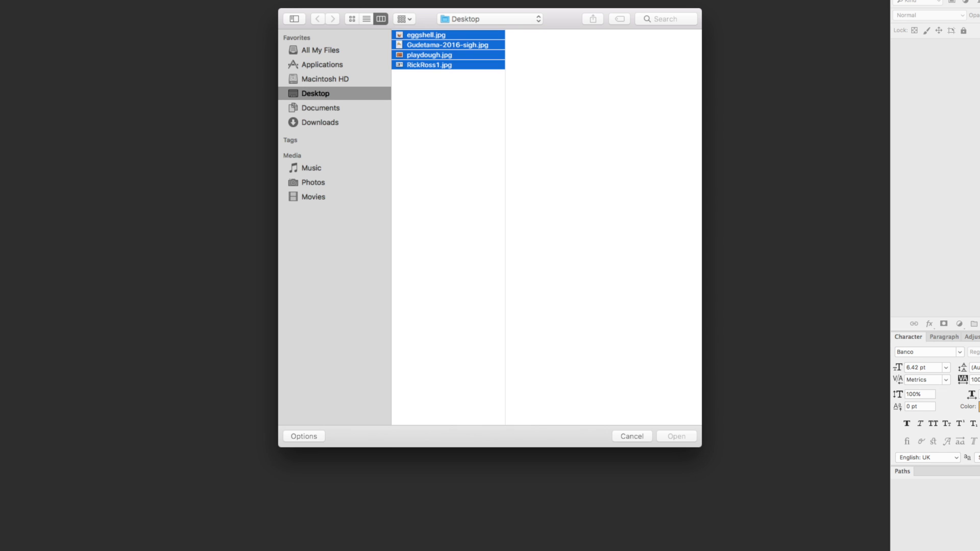
pyautogui.press('Return')
# Spread out the four image windows and reduce the eggshell and Rick Ross views so all the pictures are accessible.
pyautogui.moveTo(352, 15); pyautogui.dragTo(531, 92)
pyautogui.moveTo(316, 4); pyautogui.dragTo(446, 13)
pyautogui.press('super+minus')
pyautogui.press('super+minus')
pyautogui.click(487, 55)
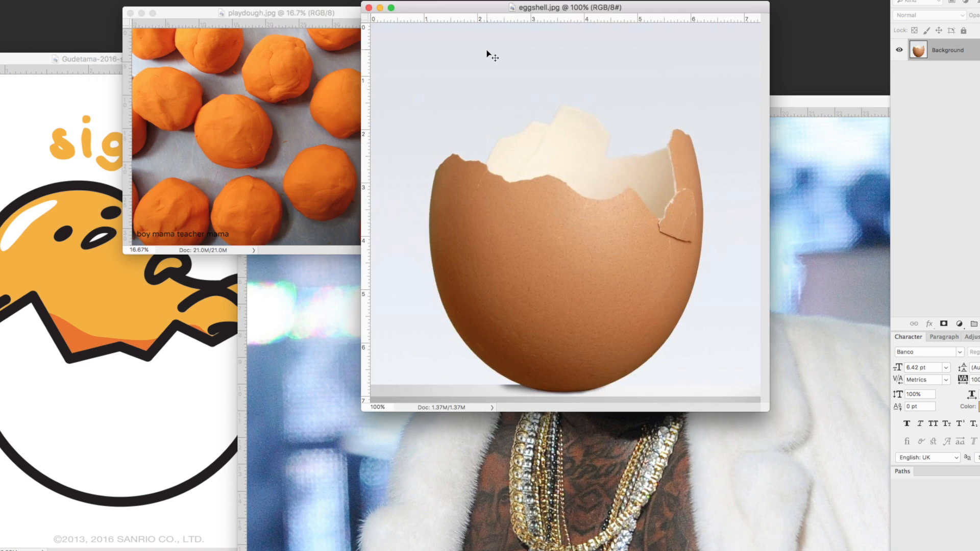
pyautogui.press('super+minus')
pyautogui.press('super+minus')
pyautogui.click(695, 112)
# Create a new 1000 x 1000 pixel RGB document at 72 pixels/inch with a white background.
pyautogui.press('super+n')
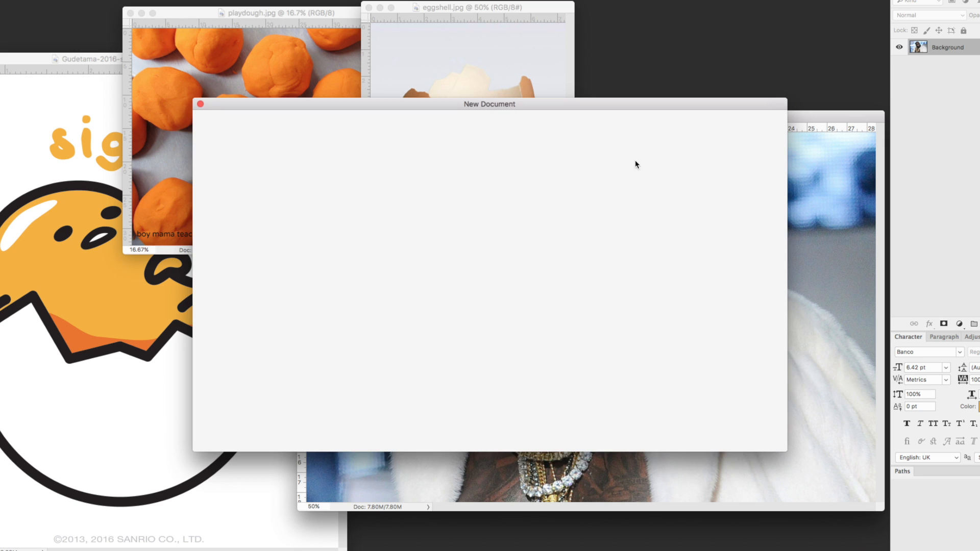
pyautogui.write('1000')
pyautogui.press('Tab')
pyautogui.write('1000')
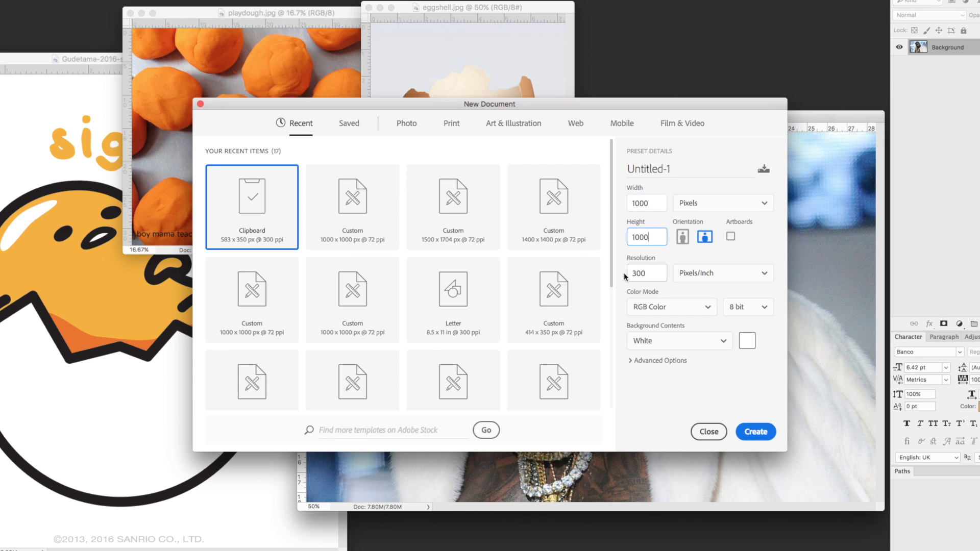
pyautogui.press('Tab')
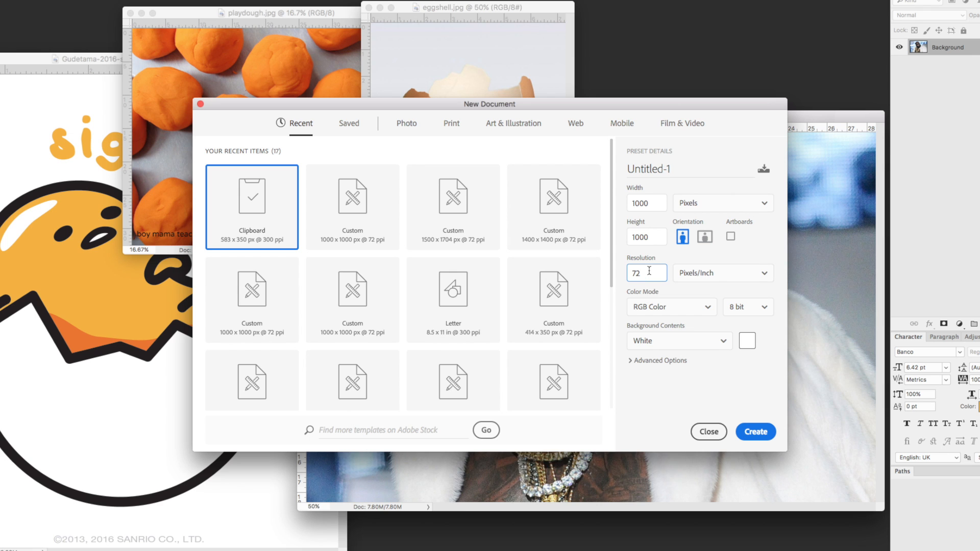
pyautogui.doubleClick(634, 274)
pyautogui.write('300')
pyautogui.press('Return')
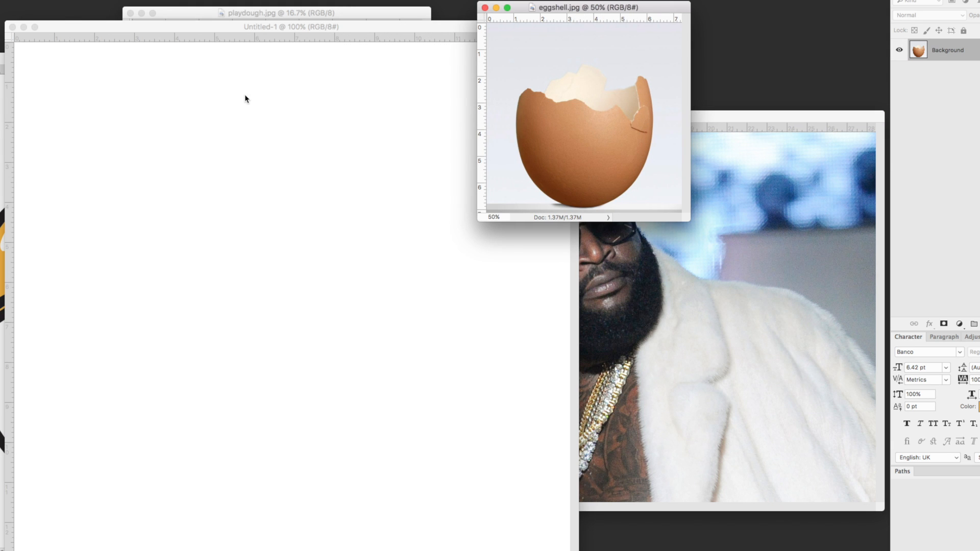
# Copy the eggshell photo into the new blank document and reposition that document's window.
pyautogui.moveTo(509, 125); pyautogui.dragTo(462, 89)
pyautogui.moveTo(470, 26); pyautogui.dragTo(534, 0)
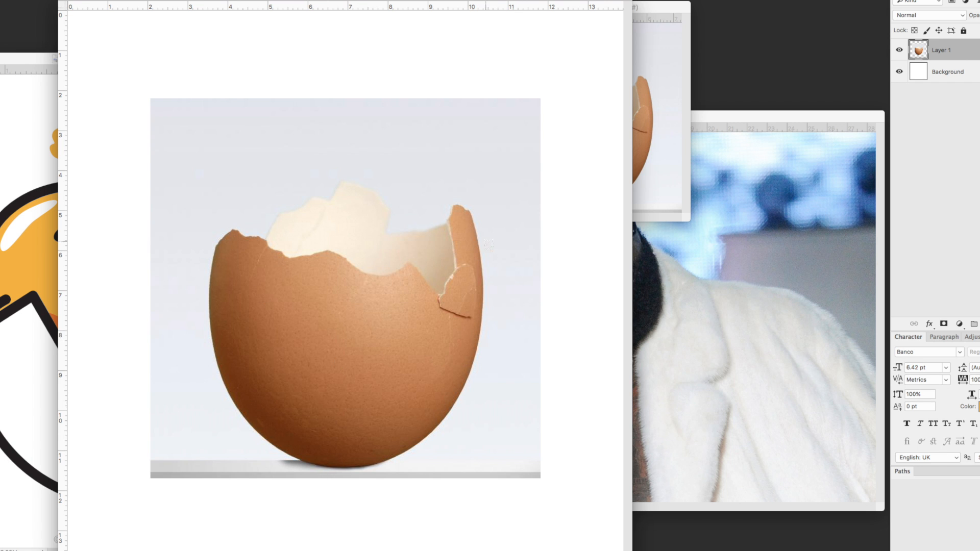
pyautogui.moveTo(495, 1); pyautogui.dragTo(622, 9)
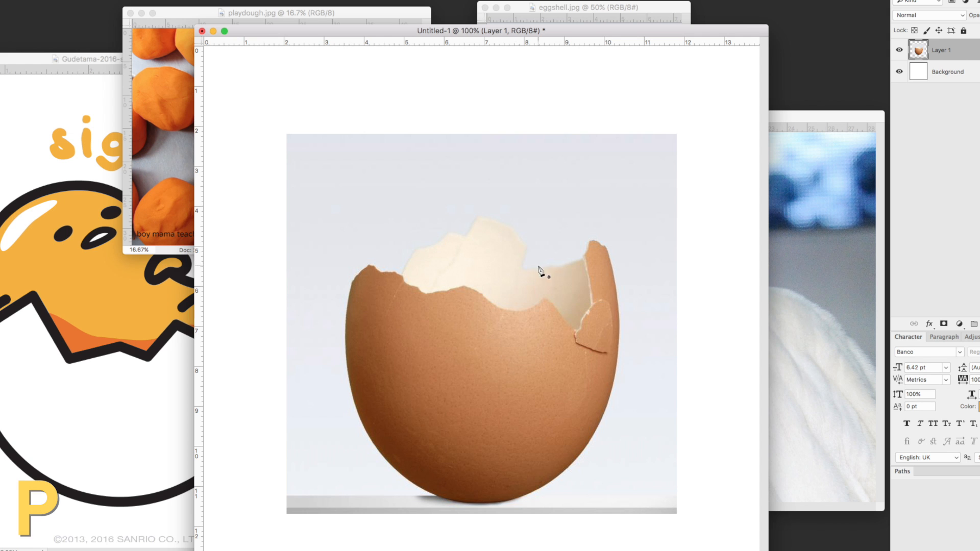
# Start a Pen tool shape at the front shell's left edge and trace over its left peak.
pyautogui.press('super+plus')
pyautogui.scroll(-5, 322, 197)
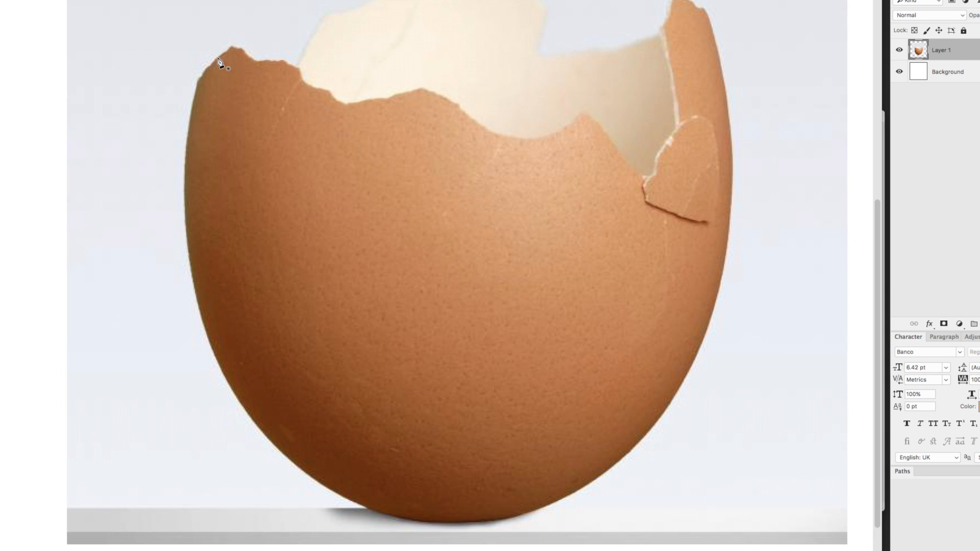
pyautogui.click(197, 82)
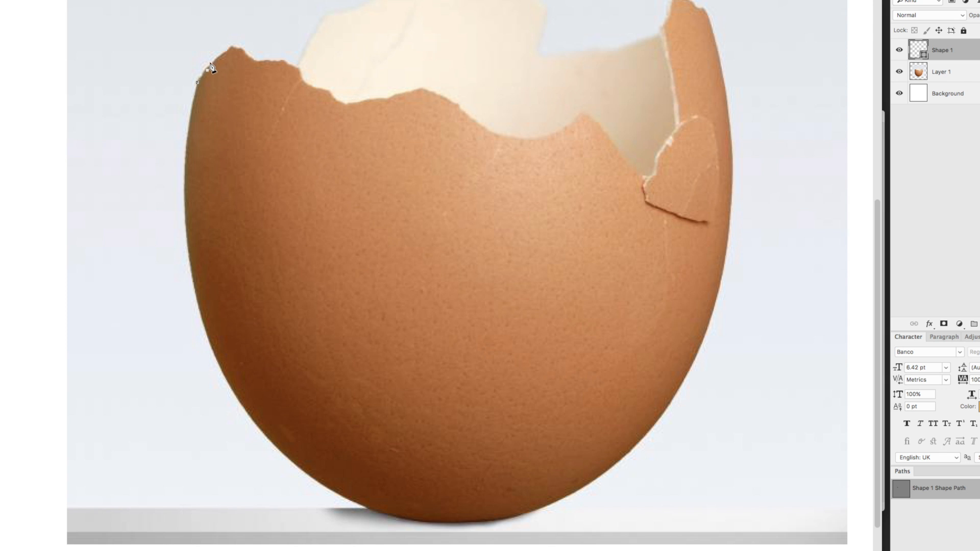
pyautogui.click(223, 51)
pyautogui.click(232, 48)
pyautogui.click(239, 47)
pyautogui.click(244, 51)
pyautogui.click(251, 55)
pyautogui.click(257, 60)
# Continue the Pen outline along the front shell's jagged rim, through the deep notch and up the cracked flap.
pyautogui.moveTo(269, 65)
pyautogui.mouseDown()
pyautogui.moveTo(347, 106)
pyautogui.moveTo(405, 97)
pyautogui.moveTo(457, 106)
pyautogui.moveTo(513, 140)
pyautogui.moveTo(585, 120)
pyautogui.mouseUp()
pyautogui.click(584, 115)
pyautogui.click(602, 130)
pyautogui.moveTo(619, 150); pyautogui.dragTo(629, 167)
pyautogui.click(634, 166)
pyautogui.click(643, 176)
pyautogui.click(655, 174)
pyautogui.click(657, 155)
pyautogui.click(670, 139)
pyautogui.click(675, 131)
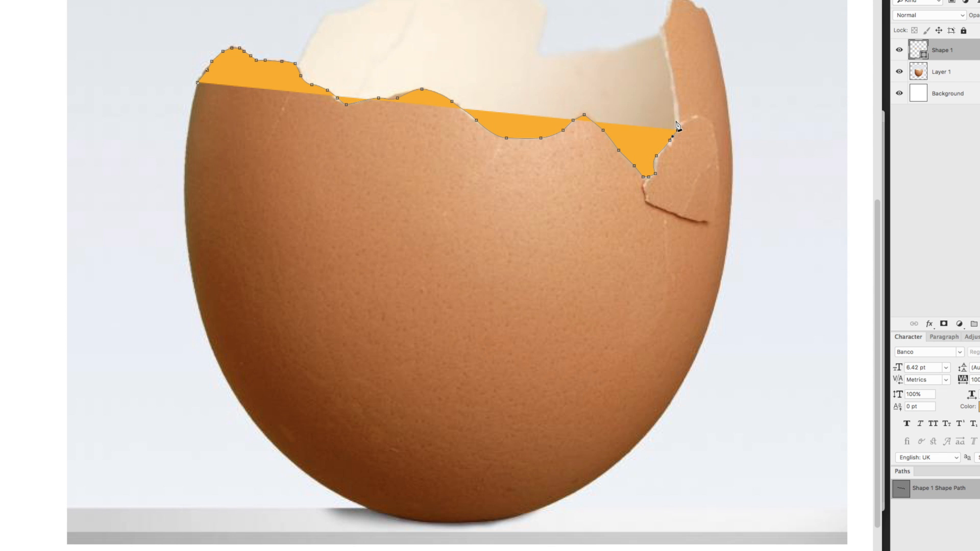
# Trace the inner edge and tip of the tall raised shell piece on the egg's right side.
pyautogui.click(677, 120)
pyautogui.click(674, 90)
pyautogui.click(671, 67)
pyautogui.click(668, 55)
pyautogui.click(659, 30)
pyautogui.scroll(3, 663, 51)
pyautogui.click(717, 56)
# Trace the egg's rounded outer edge with curved Pen segments and close the outline at its starting point.
pyautogui.click(766, 240)
pyautogui.scroll(-2, 767, 240)
pyautogui.moveTo(661, 463); pyautogui.dragTo(568, 550)
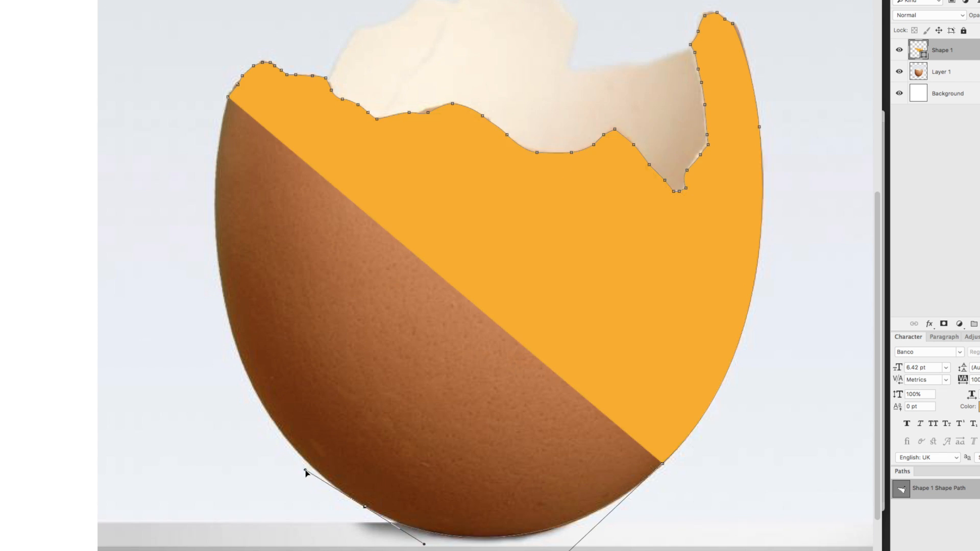
pyautogui.click(364, 506)
pyautogui.moveTo(219, 266); pyautogui.dragTo(208, 153)
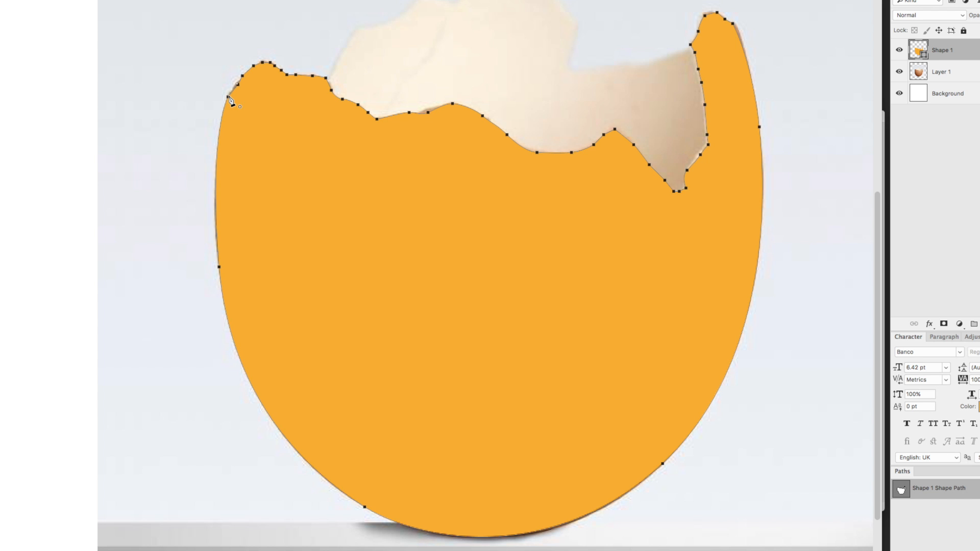
# Load the traced shape as a selection and rename the eggshell photo layer EGG.
pyautogui.keyDown('ctrl'); pyautogui.click(918, 50); pyautogui.keyUp('ctrl')
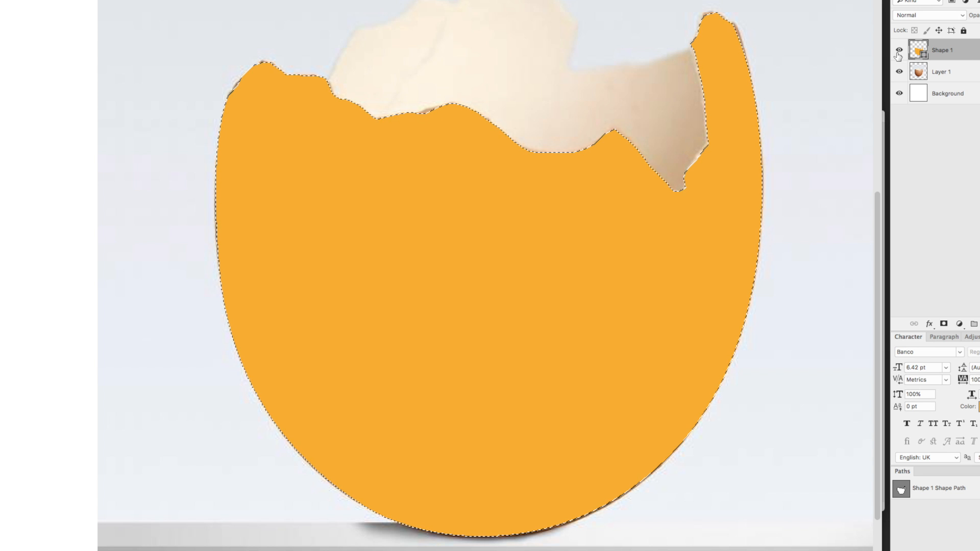
pyautogui.click(965, 76)
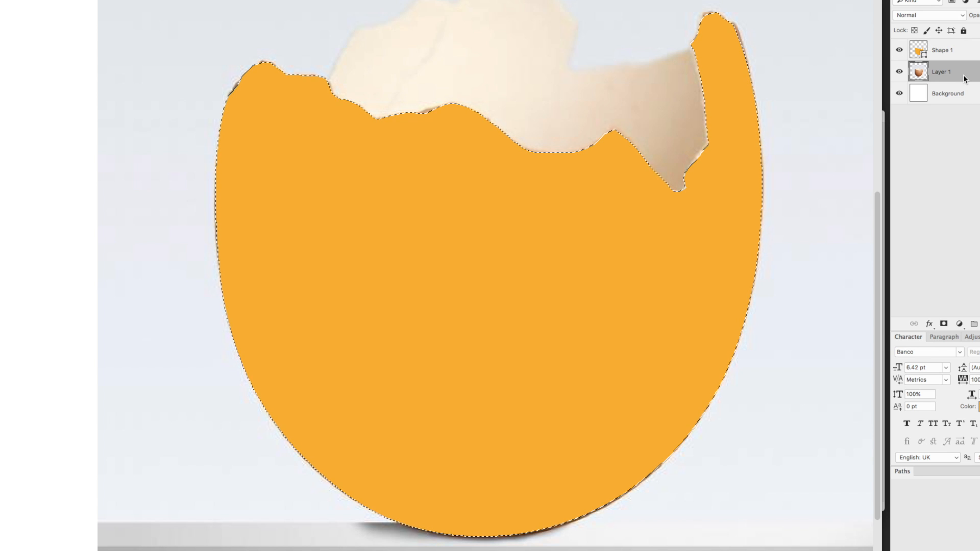
pyautogui.doubleClick(940, 72)
pyautogui.write('EGGR')
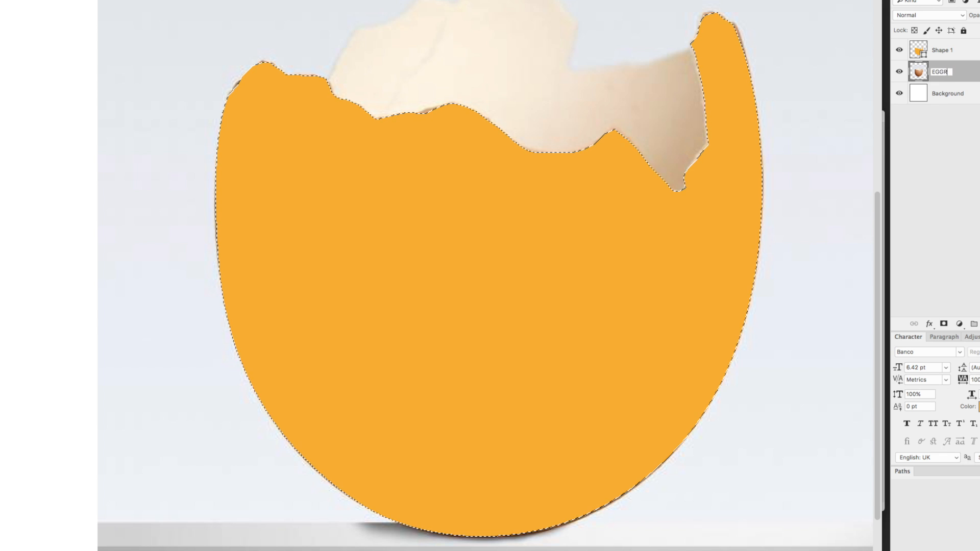
pyautogui.press('Return')
pyautogui.doubleClick(940, 72)
pyautogui.write('EGG')
pyautogui.press('Return')
# Copy the selected front shell to a new layer, then hide the EGG and traced shape layers to check the cutout.
pyautogui.hotkey('ctrl', 'j')
pyautogui.click(899, 93)
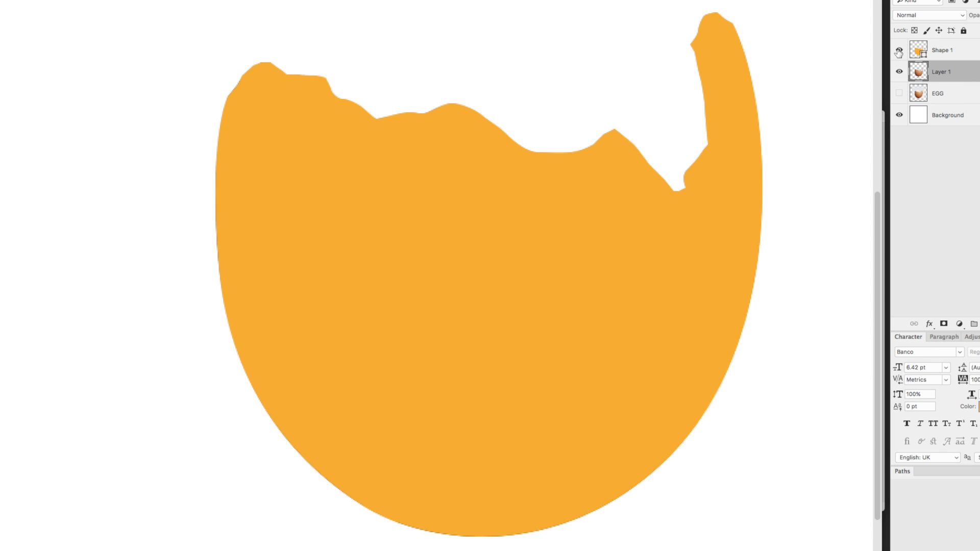
pyautogui.click(899, 50)
pyautogui.hotkey('ctrl', '-')
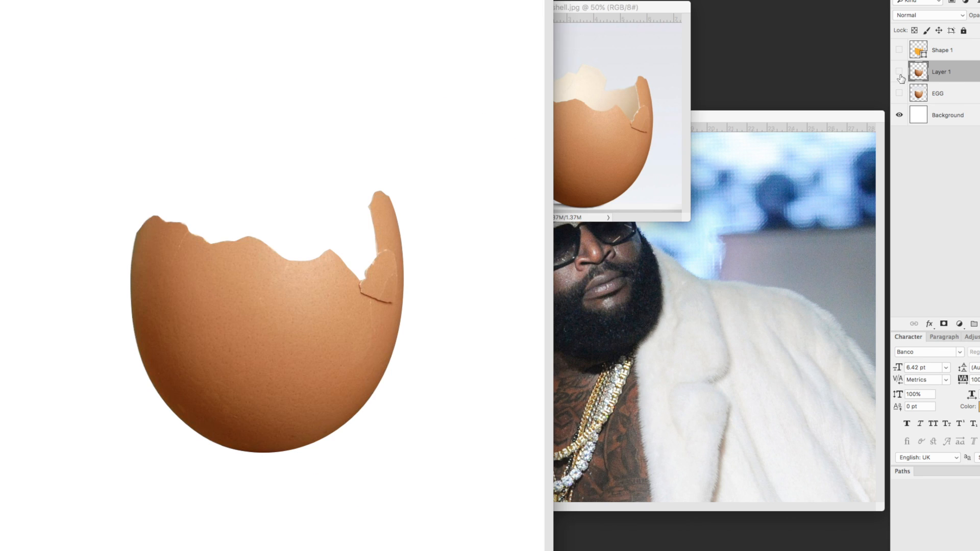
pyautogui.click(899, 72)
pyautogui.click(899, 72)
# Delete the traced shape layer of the front shell.
pyautogui.click(913, 51)
pyautogui.click(900, 50)
pyautogui.press('Delete')
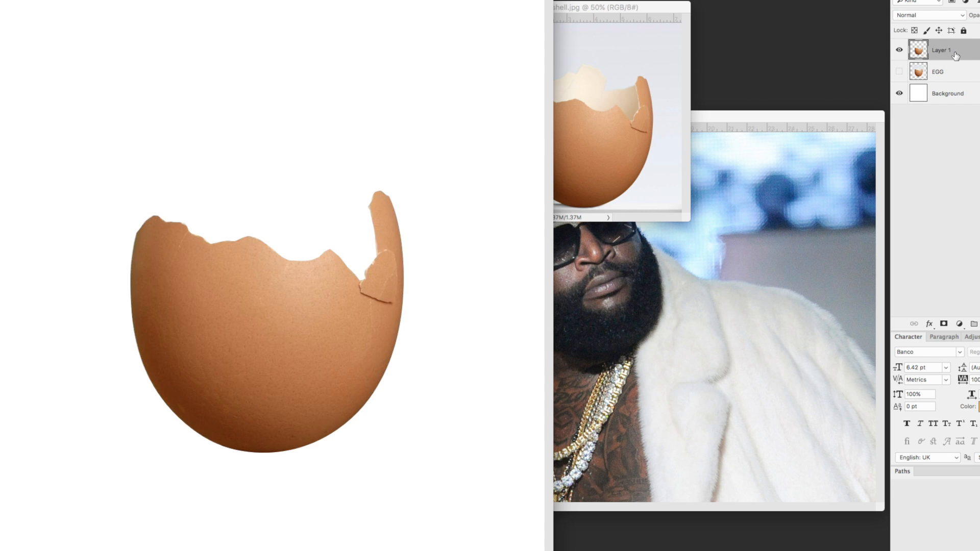
# Hide the front shell cutout and make the EGG layer visible and active.
pyautogui.click(899, 50)
pyautogui.click(899, 71)
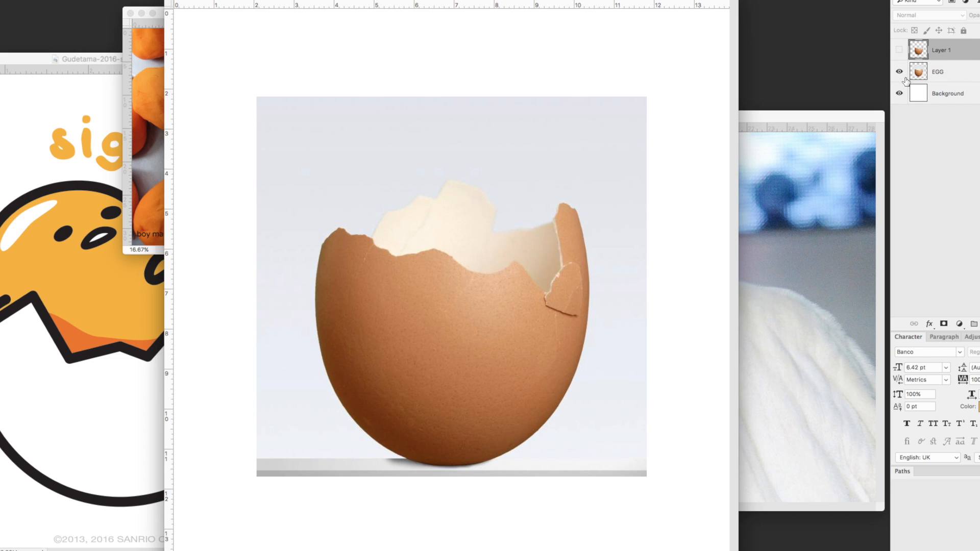
pyautogui.click(948, 74)
pyautogui.press('super+equal')
pyautogui.press('super+equal')
pyautogui.press('super+equal')
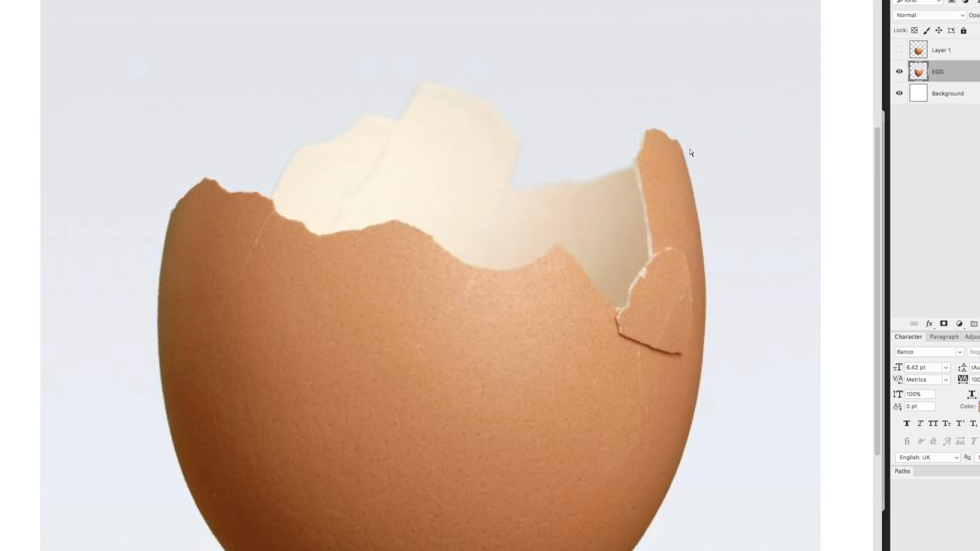
# Trace the pale inner back of the eggshell with the Pen tool, closing the shape below the front rim.
pyautogui.press('p')
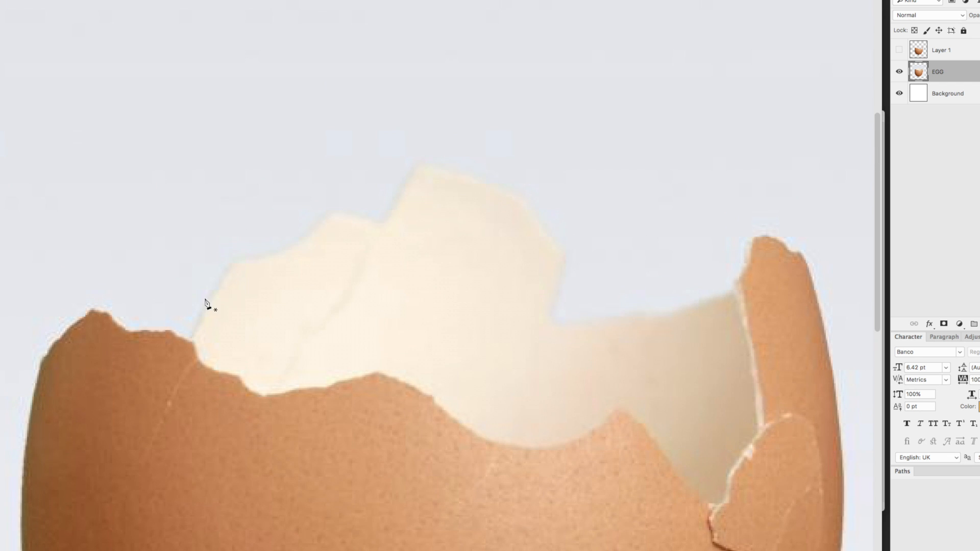
pyautogui.click(181, 347)
pyautogui.moveTo(203, 316)
pyautogui.mouseDown()
pyautogui.moveTo(227, 270)
pyautogui.moveTo(365, 220)
pyautogui.moveTo(423, 164)
pyautogui.moveTo(523, 206)
pyautogui.moveTo(558, 290)
pyautogui.moveTo(603, 324)
pyautogui.moveTo(734, 296)
pyautogui.moveTo(780, 508)
pyautogui.moveTo(188, 359)
pyautogui.mouseUp()
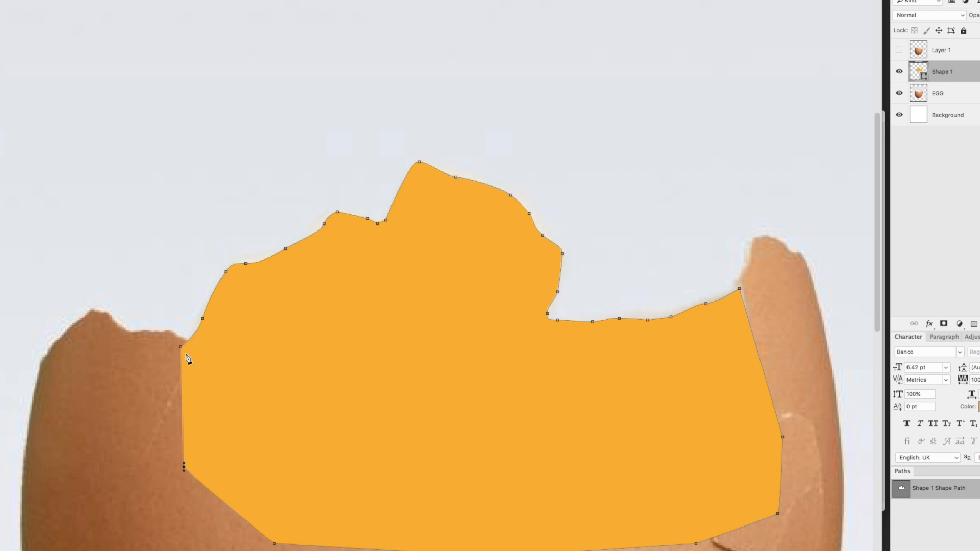
# Copy the traced back-shell area from EGG to a new layer, and hide the shape and EGG layers.
pyautogui.keyDown('ctrl'); pyautogui.click(916, 72); pyautogui.keyUp('ctrl')
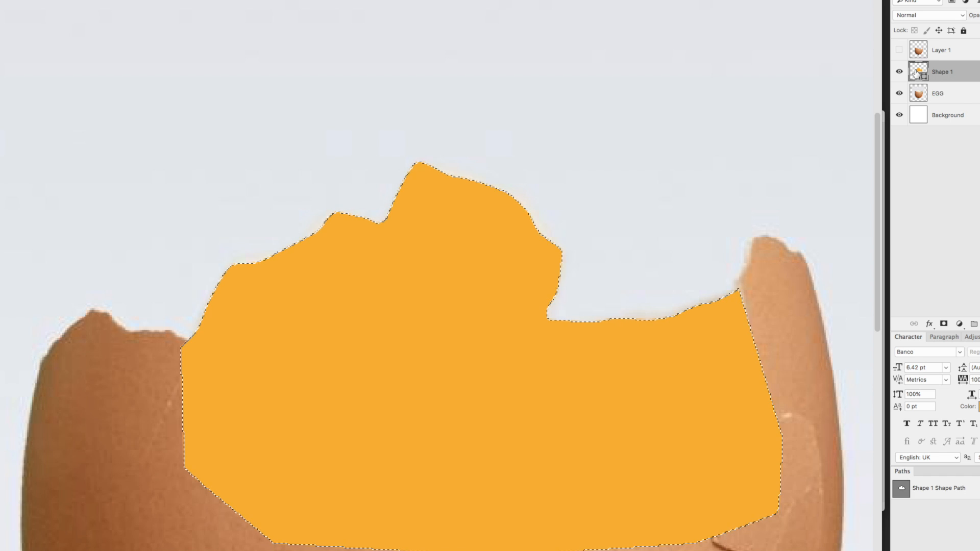
pyautogui.click(945, 94)
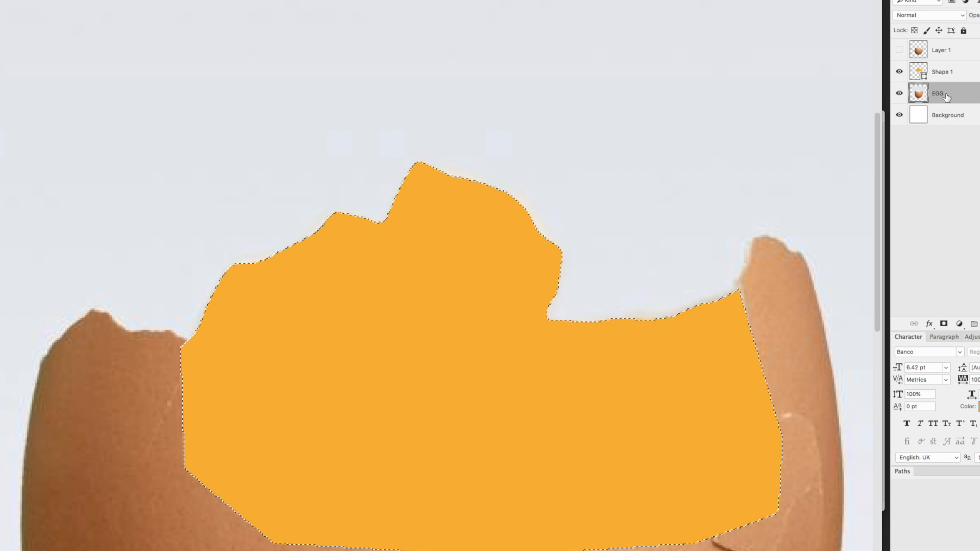
pyautogui.hotkey('ctrl', 'j')
pyautogui.click(899, 72)
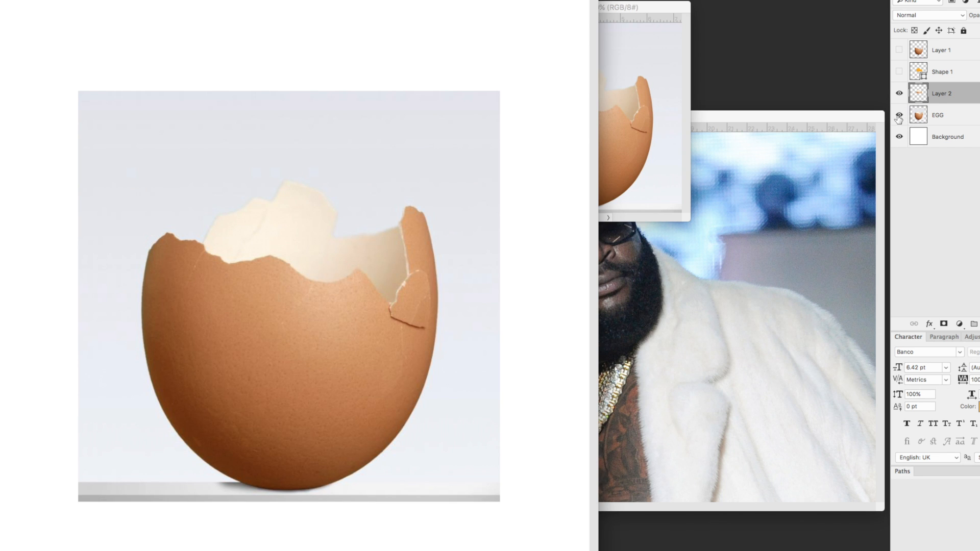
pyautogui.click(899, 116)
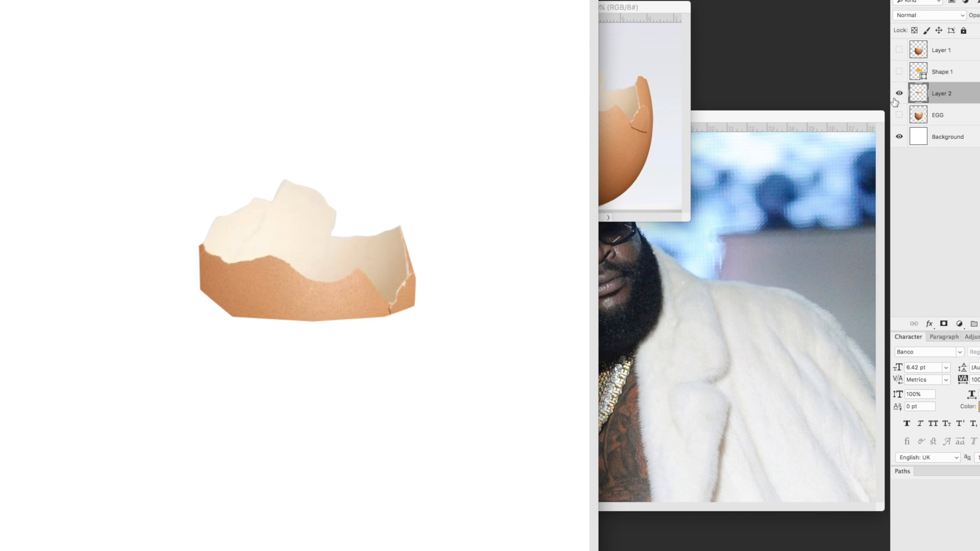
# Check the back-shell cutout, show the front shell over it and delete the traced shape layer.
pyautogui.click(900, 94)
pyautogui.click(899, 94)
pyautogui.click(899, 94)
pyautogui.click(899, 93)
pyautogui.click(899, 51)
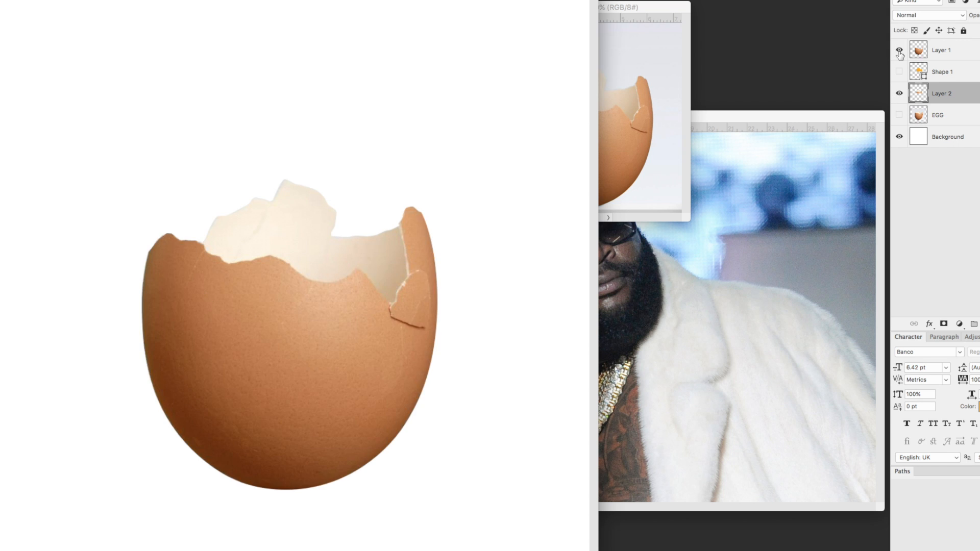
pyautogui.click(945, 80)
pyautogui.press('Delete')
# Rename the front shell layer FRONT and the back shell layer BACK.
pyautogui.doubleClick(941, 50)
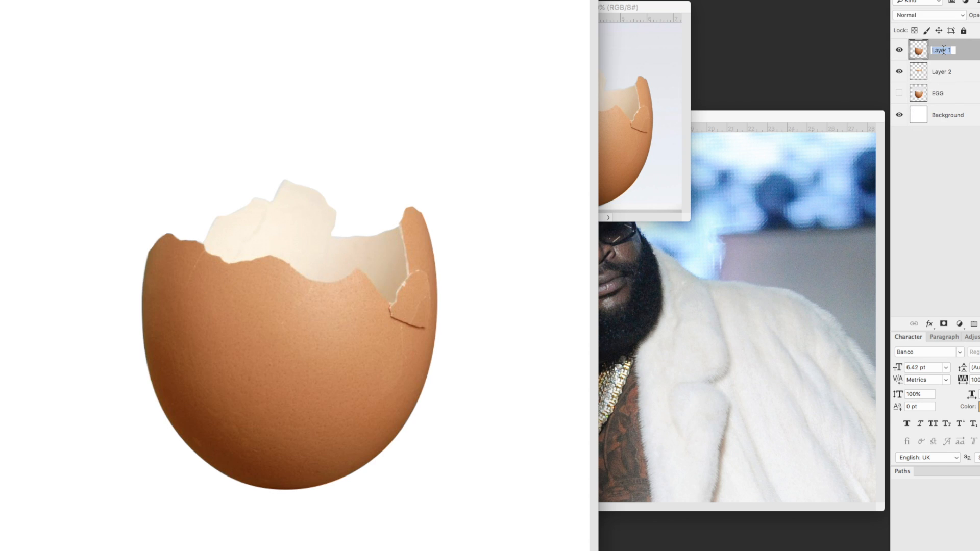
pyautogui.write('FRONT')
pyautogui.press('Return')
pyautogui.doubleClick(942, 72)
pyautogui.write('BACK')
pyautogui.press('Return')
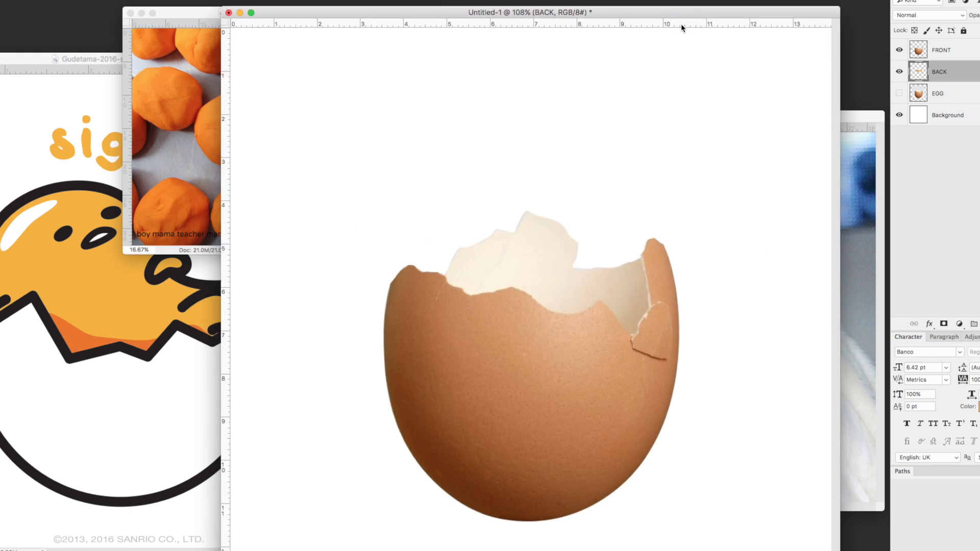
# Crop the playdough photo around the single large ball at its centre-left.
pyautogui.click(64, 325)
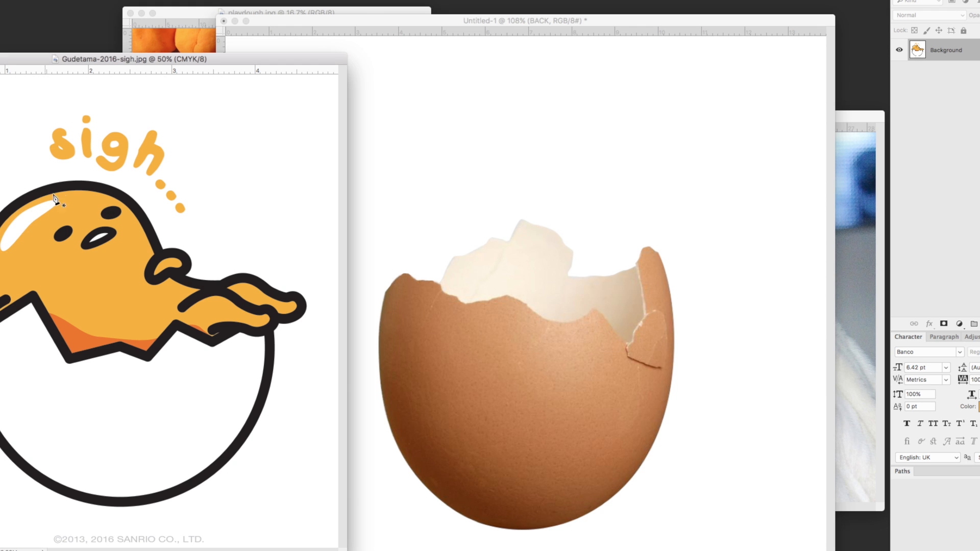
pyautogui.moveTo(209, 10); pyautogui.dragTo(442, 62)
pyautogui.press('super+plus')
pyautogui.press('super+plus')
pyautogui.press('super+plus')
pyautogui.press('super+plus')
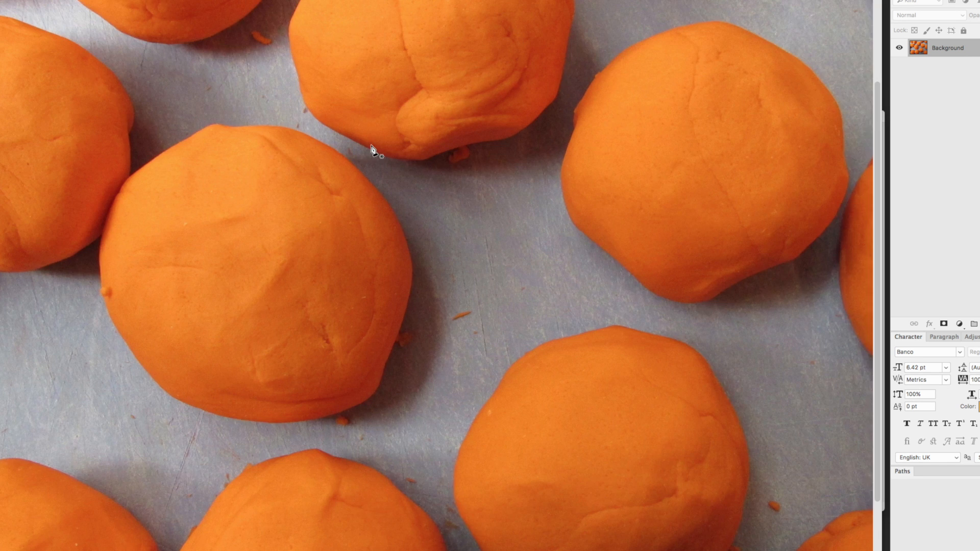
pyautogui.moveTo(371, 150); pyautogui.dragTo(505, 245)
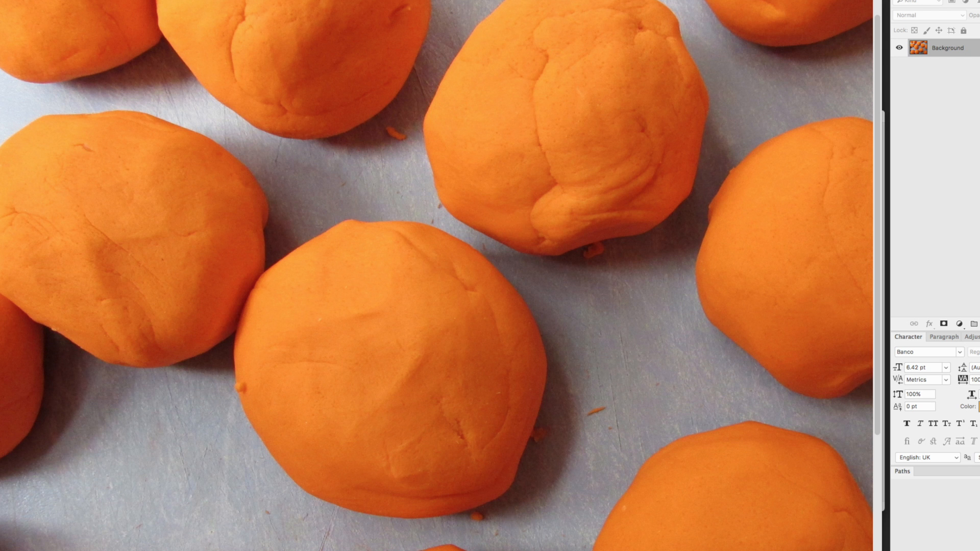
pyautogui.moveTo(194, 142); pyautogui.dragTo(612, 550)
pyautogui.press('c')
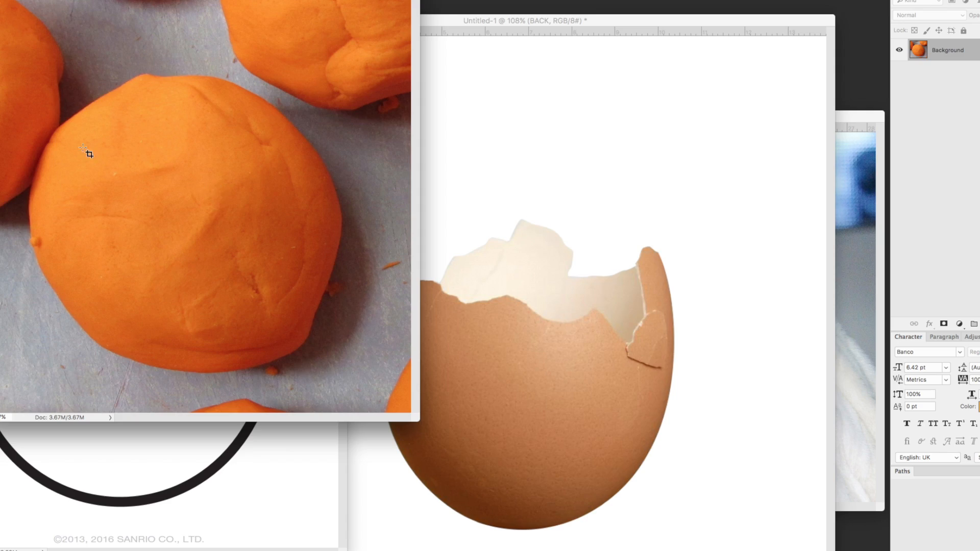
# Select all the grey background around the playdough ball with the Magic Wand, adding the missed patches.
pyautogui.press('w')
pyautogui.moveTo(194, 10)
pyautogui.mouseDown()
pyautogui.moveTo(127, 53)
pyautogui.moveTo(173, 58)
pyautogui.moveTo(102, 77)
pyautogui.moveTo(188, 60)
pyautogui.mouseUp()
pyautogui.moveTo(179, 16); pyautogui.dragTo(220, 23)
pyautogui.keyDown('shift'); pyautogui.click(339, 152); pyautogui.keyUp('shift')
pyautogui.keyDown('shift'); pyautogui.click(342, 315); pyautogui.keyUp('shift')
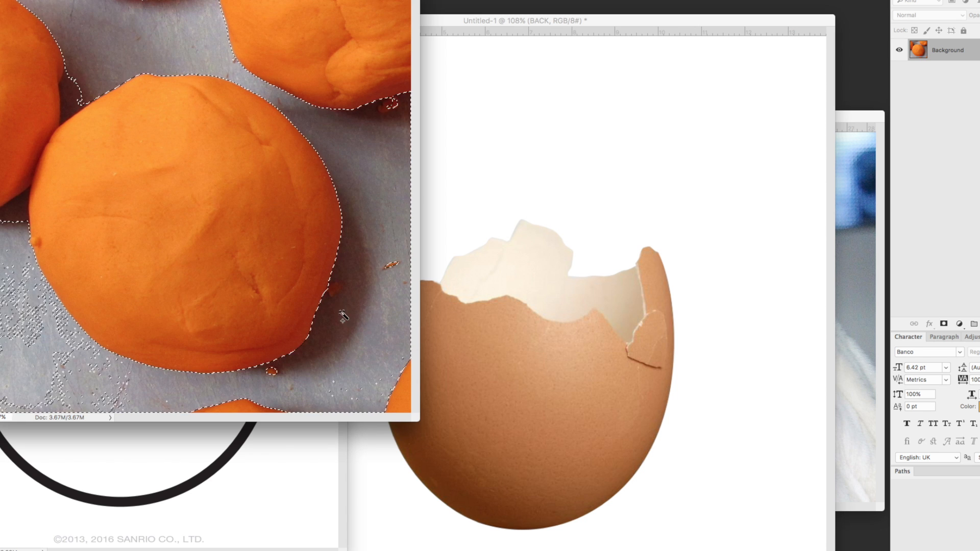
pyautogui.keyDown('shift'); pyautogui.click(36, 314); pyautogui.keyUp('shift')
pyautogui.keyDown('shift'); pyautogui.click(72, 96); pyautogui.keyUp('shift')
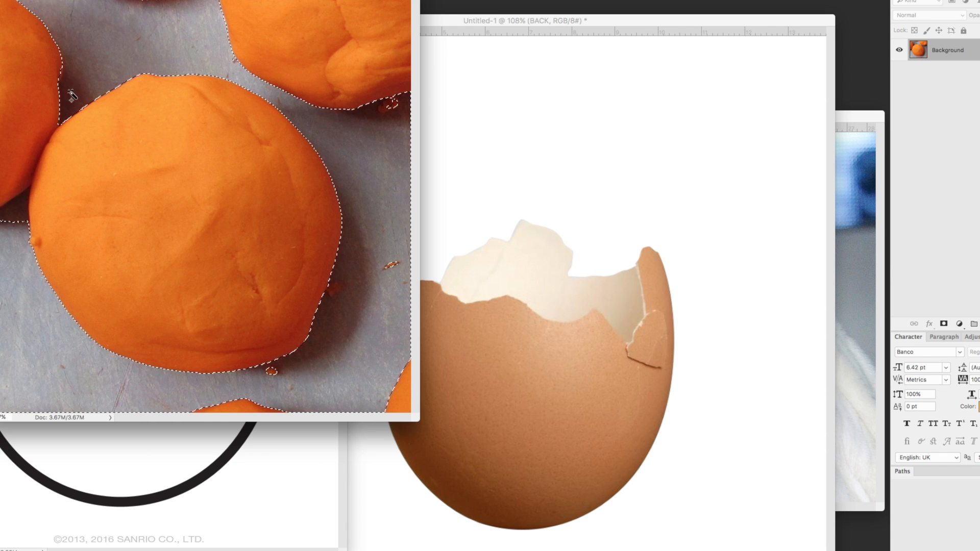
# Convert the playdough background to an editable layer, delete the selected grey area and deselect.
pyautogui.press('super+shift+n')
pyautogui.click(582, 237)
pyautogui.press('Delete')
pyautogui.press('super+d')
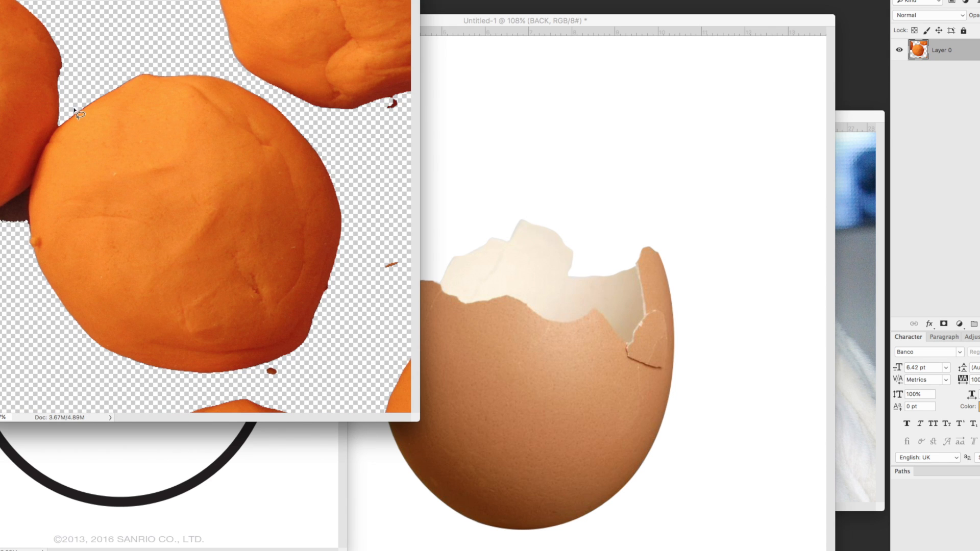
# Lasso the large playdough ball, cut it into the egg document between FRONT and BACK, and close the playdough photo.
pyautogui.moveTo(33, 221)
pyautogui.mouseDown()
pyautogui.moveTo(245, 82)
pyautogui.moveTo(156, 61)
pyautogui.moveTo(66, 130)
pyautogui.mouseUp()
pyautogui.press('super+x')
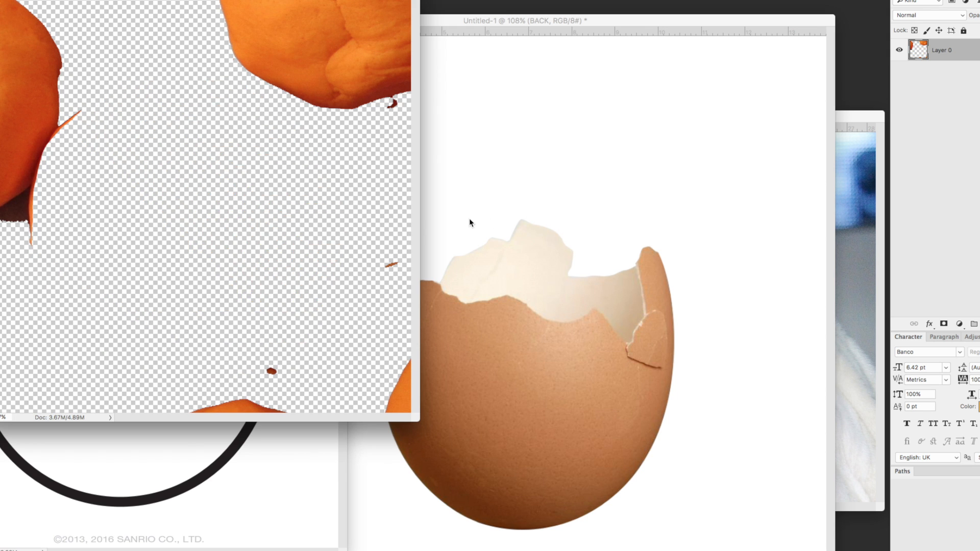
pyautogui.click(518, 221)
pyautogui.press('super+v')
pyautogui.click(149, 160)
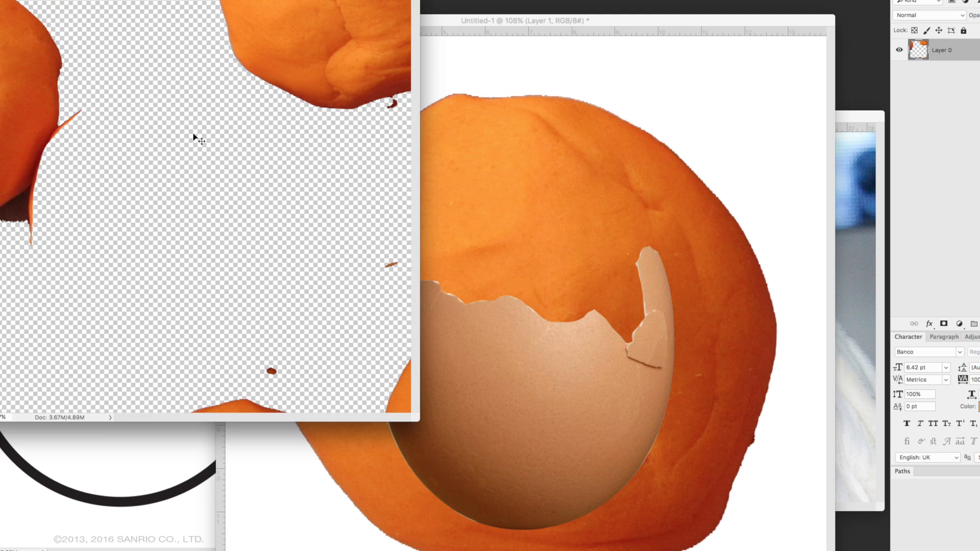
pyautogui.press('super+w')
# Scale down the playdough ball and position it to fill the eggshell opening, rising above the rim.
pyautogui.moveTo(709, 442); pyautogui.dragTo(718, 415)
pyautogui.press('super+t')
pyautogui.moveTo(805, 518); pyautogui.dragTo(657, 406)
pyautogui.moveTo(592, 255); pyautogui.dragTo(574, 250)
pyautogui.moveTo(663, 219); pyautogui.dragTo(677, 240)
pyautogui.moveTo(634, 276); pyautogui.dragTo(657, 277)
pyautogui.moveTo(618, 279); pyautogui.dragTo(621, 280)
pyautogui.press('Return')
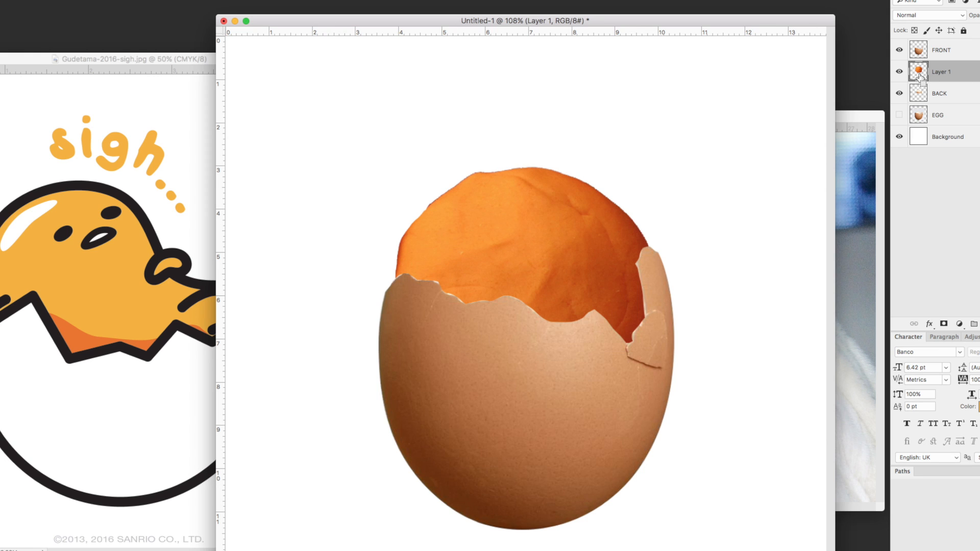
# Rename the playdough ball's layer PLAYDOH.
pyautogui.doubleClick(942, 72)
pyautogui.write('PLAYDOH')
pyautogui.press('Return')
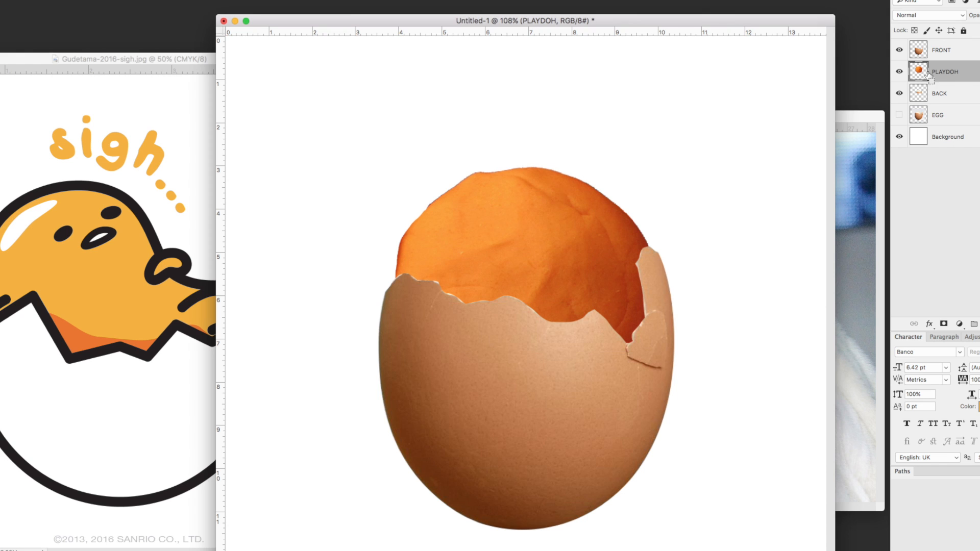
# Select the PLAYDOH outline and refine it with Shift Edge at -100% and increased Smooth.
pyautogui.keyDown('super'); pyautogui.click(918, 72); pyautogui.keyUp('super')
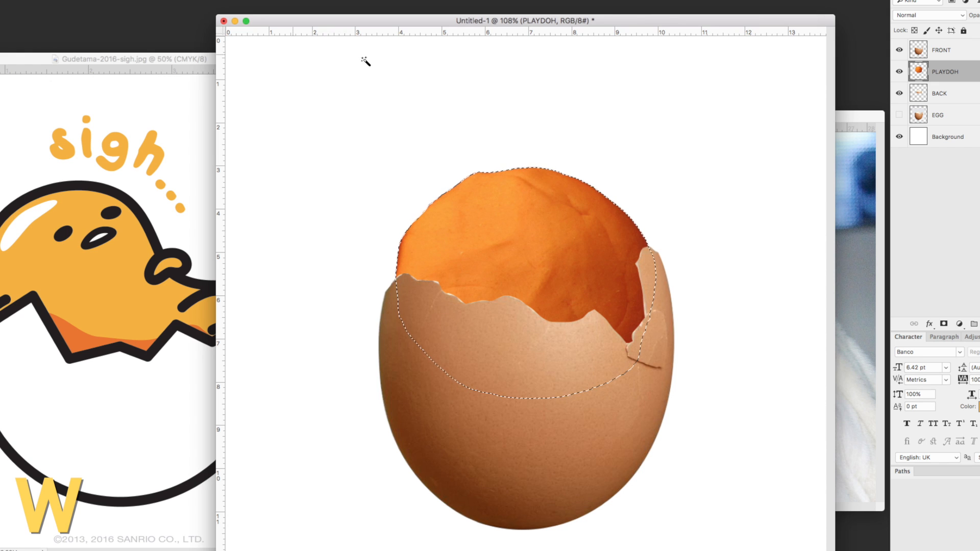
pyautogui.press('alt+super+r')
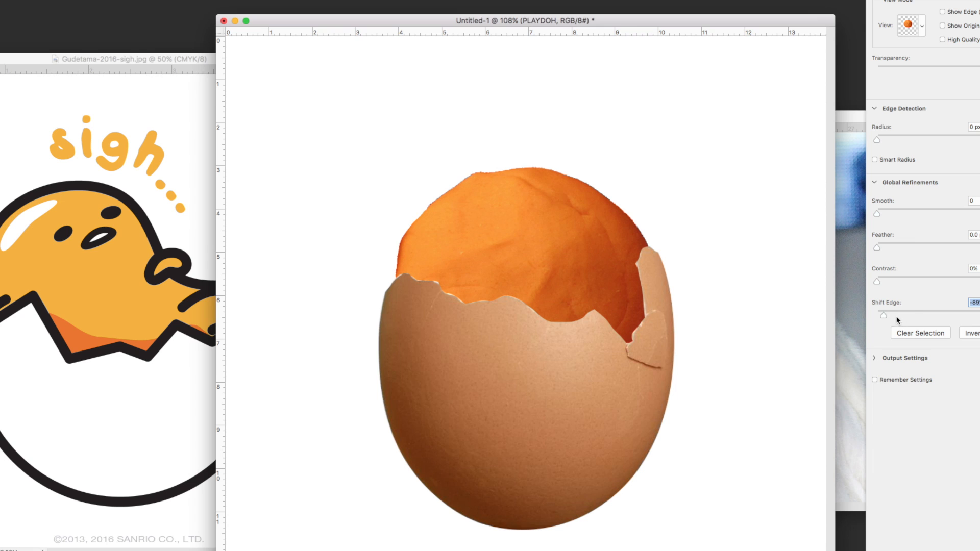
pyautogui.write('90')
pyautogui.press('Return')
pyautogui.moveTo(976, 316); pyautogui.dragTo(863, 323)
pyautogui.moveTo(876, 213); pyautogui.dragTo(910, 213)
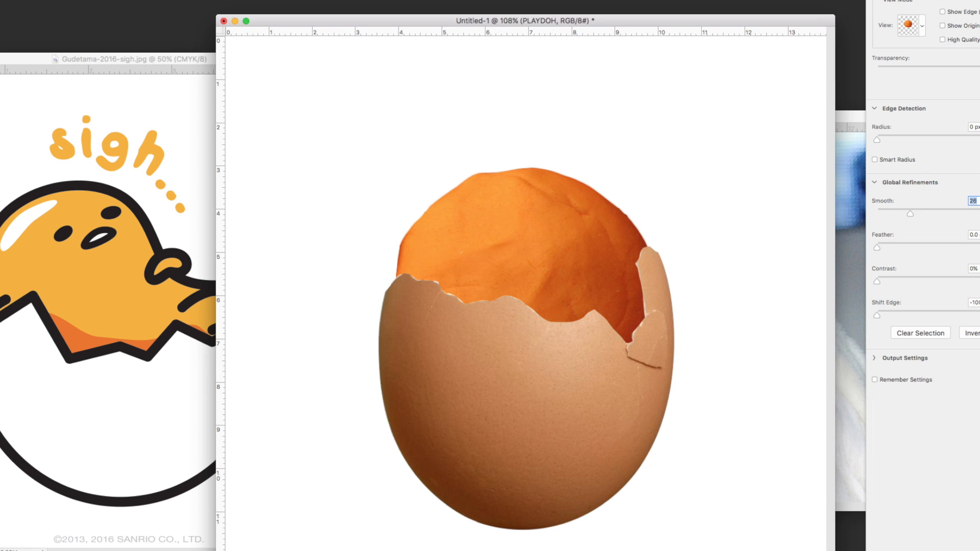
pyautogui.press('Return')
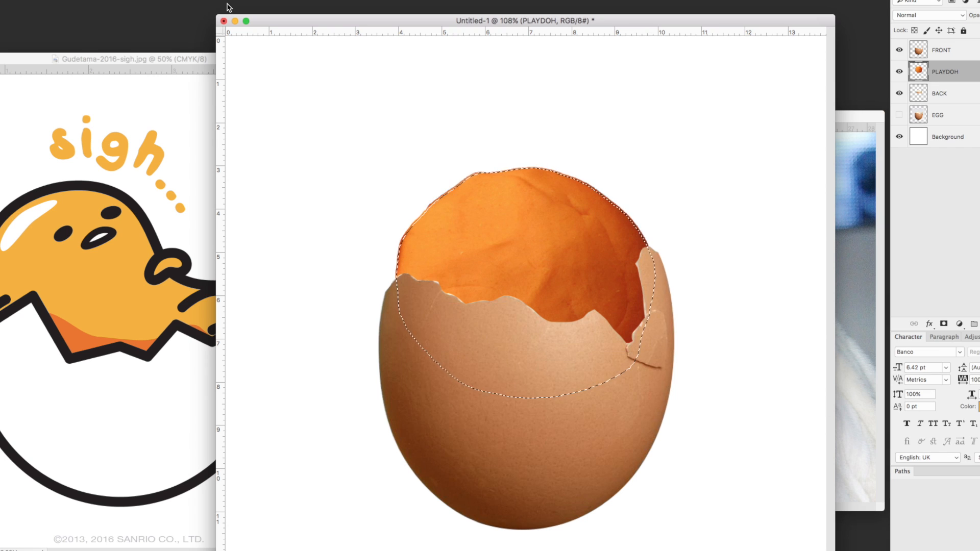
# Invert the refined selection, delete the rough rim of the playdough ball and deselect.
pyautogui.click(143, 0)
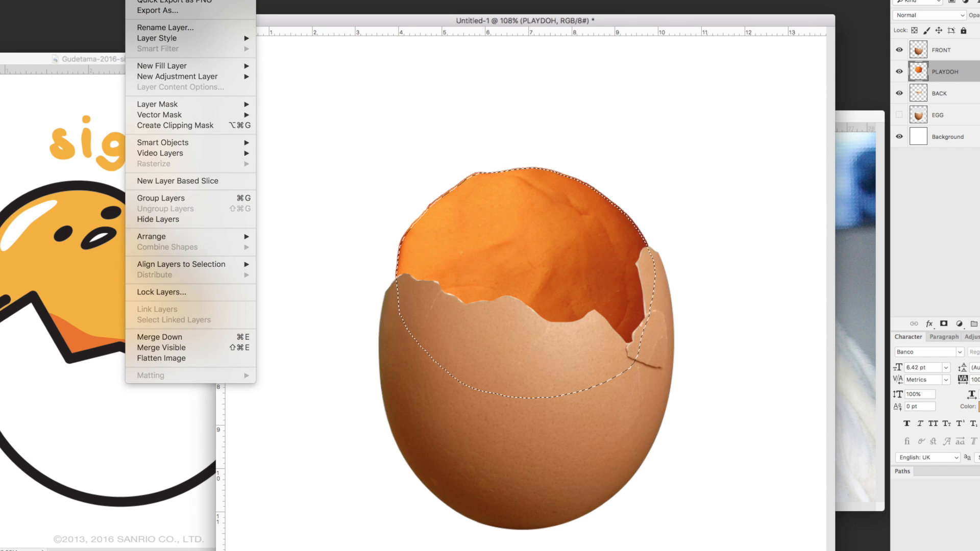
pyautogui.moveTo(110, 0)
pyautogui.moveTo(197, 0)
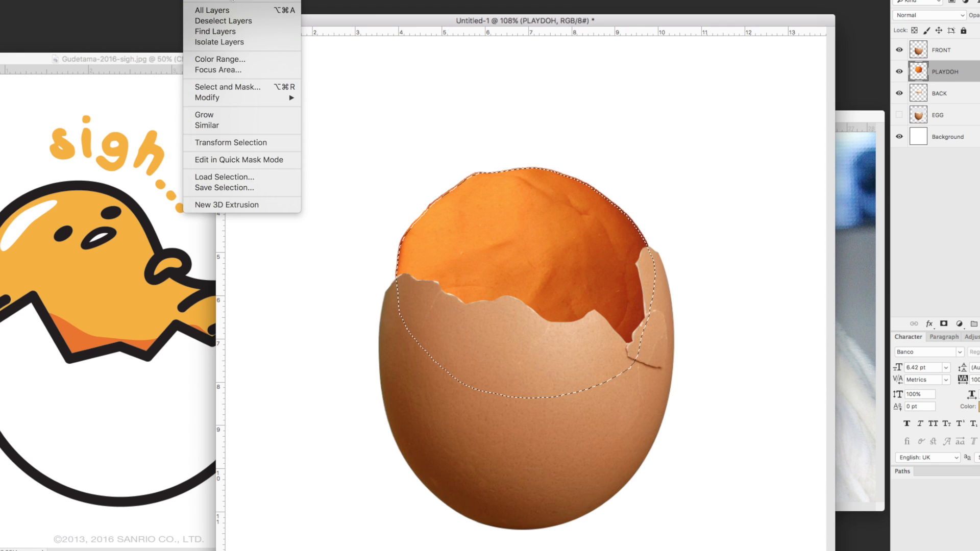
pyautogui.click(214, 1)
pyautogui.press('Delete')
pyautogui.press('super+d')
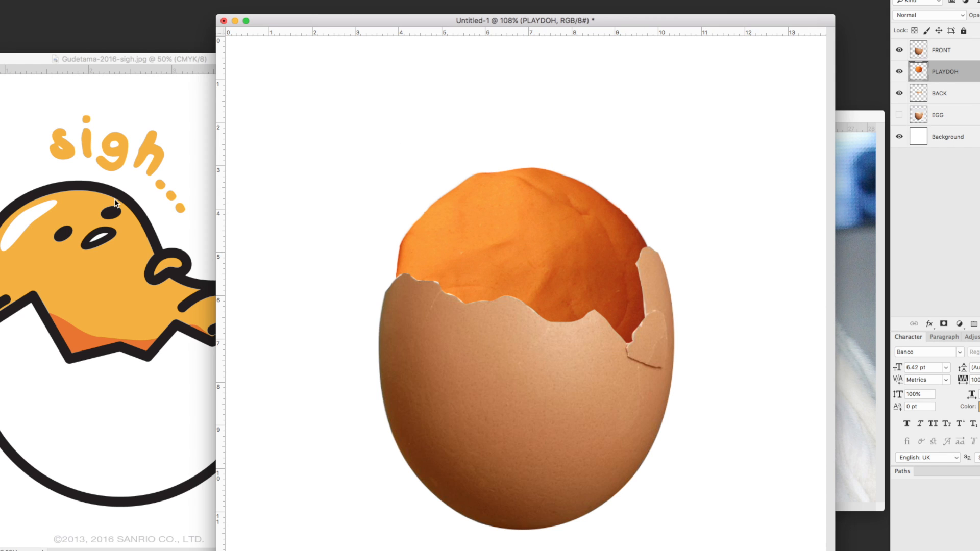
# Trace Gudetama's arm hanging over the left side of the shell with the Pen tool and copy the shape into the egg document.
pyautogui.moveTo(173, 59); pyautogui.dragTo(265, 27)
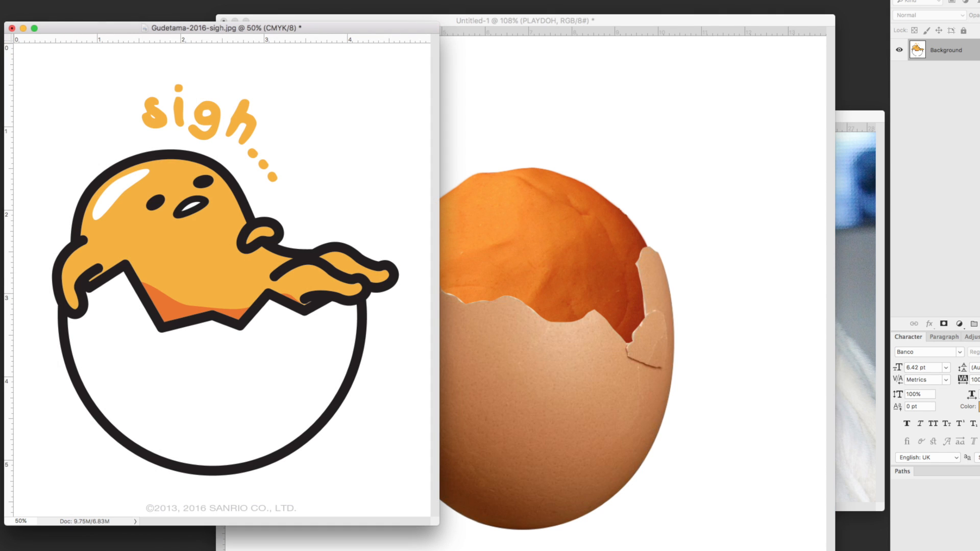
pyautogui.press('p')
pyautogui.click(84, 241)
pyautogui.moveTo(59, 264); pyautogui.dragTo(105, 263)
pyautogui.moveTo(935, 51); pyautogui.dragTo(494, 258)
# With FRONT and the traced shape hidden, copy the arm-shaped area of PLAYDOH to a new layer and move it to the ball's left side.
pyautogui.click(899, 50)
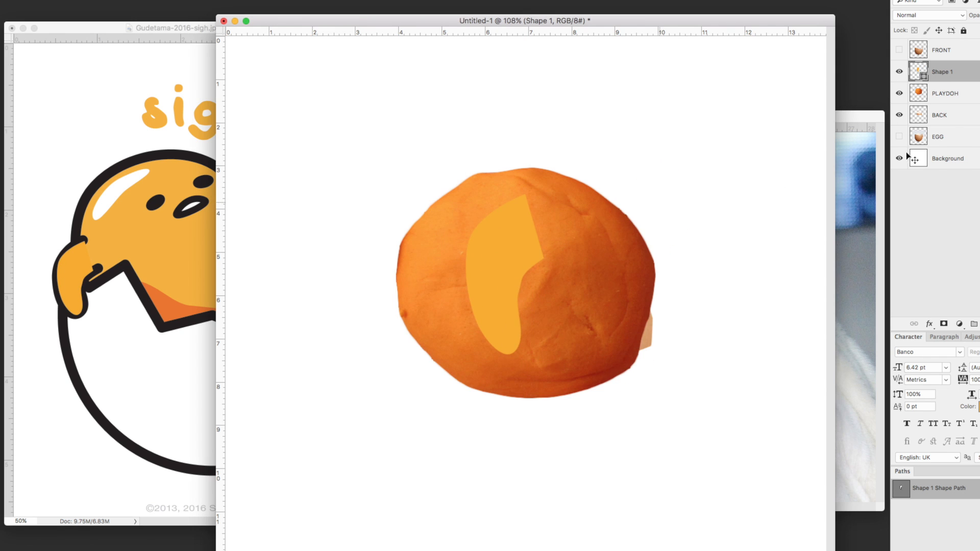
pyautogui.keyDown('super'); pyautogui.click(924, 76); pyautogui.keyUp('super')
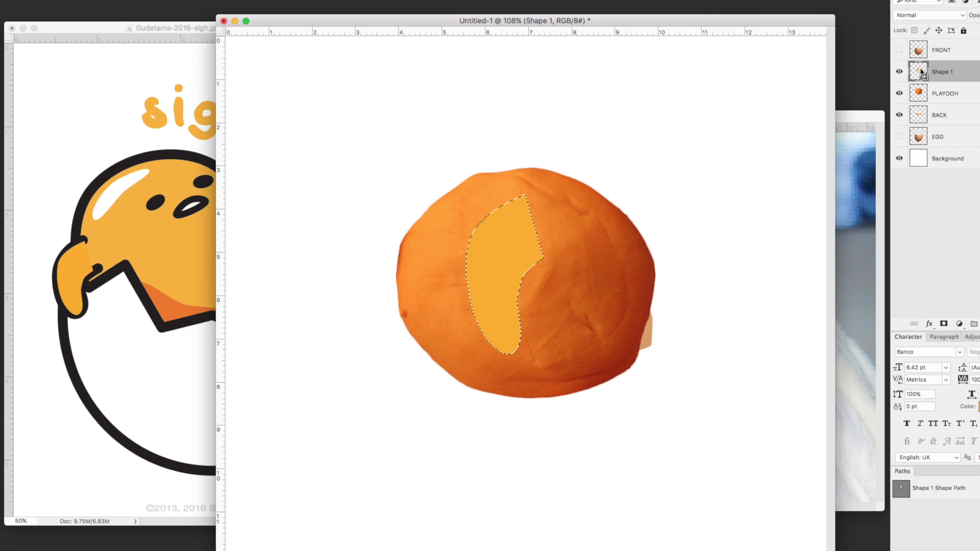
pyautogui.click(971, 96)
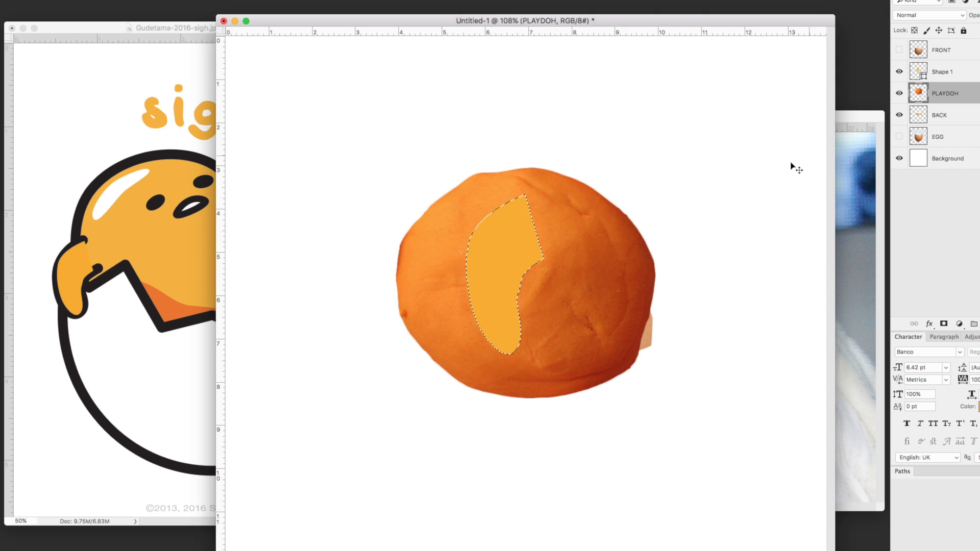
pyautogui.press('super+j')
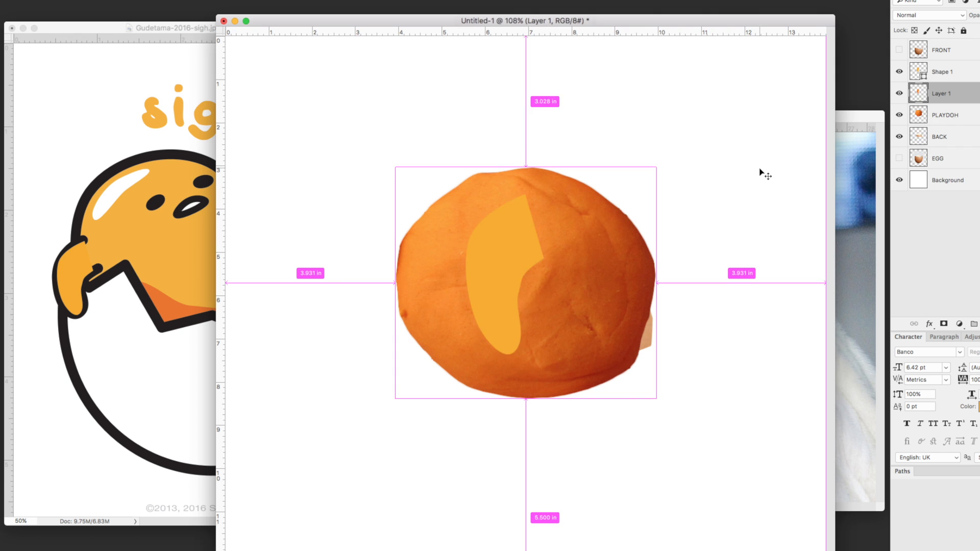
pyautogui.click(900, 71)
pyautogui.moveTo(565, 250); pyautogui.dragTo(456, 299)
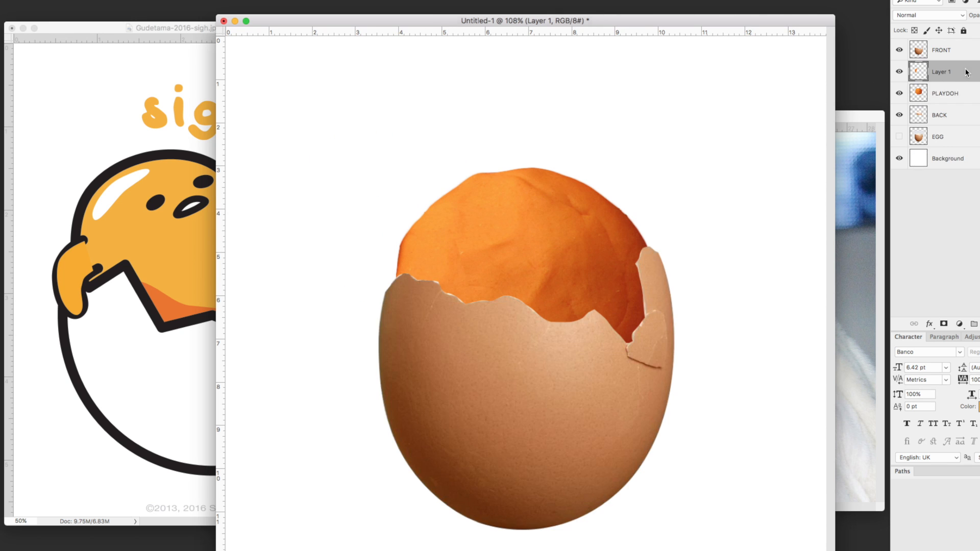
# Move the arm cutout layer above FRONT and rename it ARM.
pyautogui.doubleClick(965, 71)
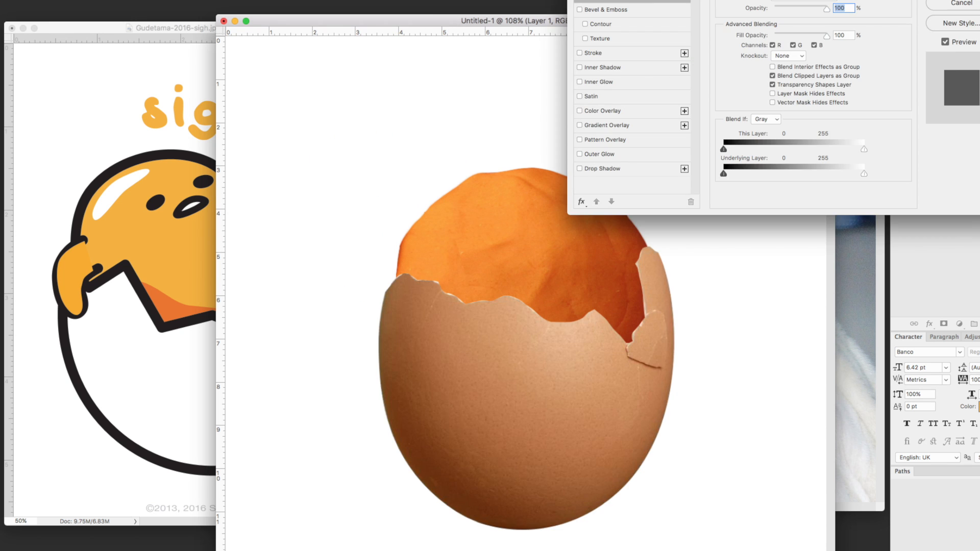
pyautogui.press('Escape')
pyautogui.moveTo(942, 75); pyautogui.dragTo(942, 47)
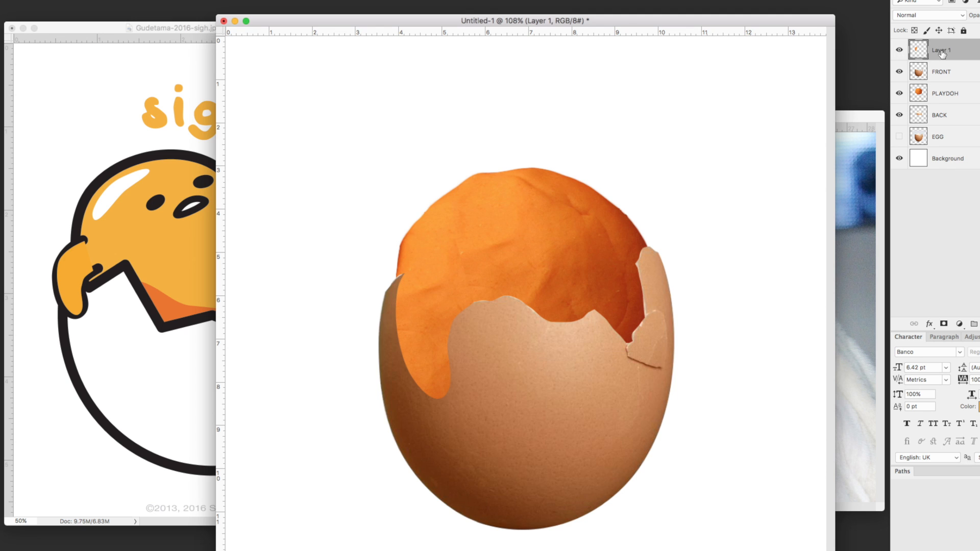
pyautogui.doubleClick(941, 52)
pyautogui.write('ARM')
pyautogui.press('Return')
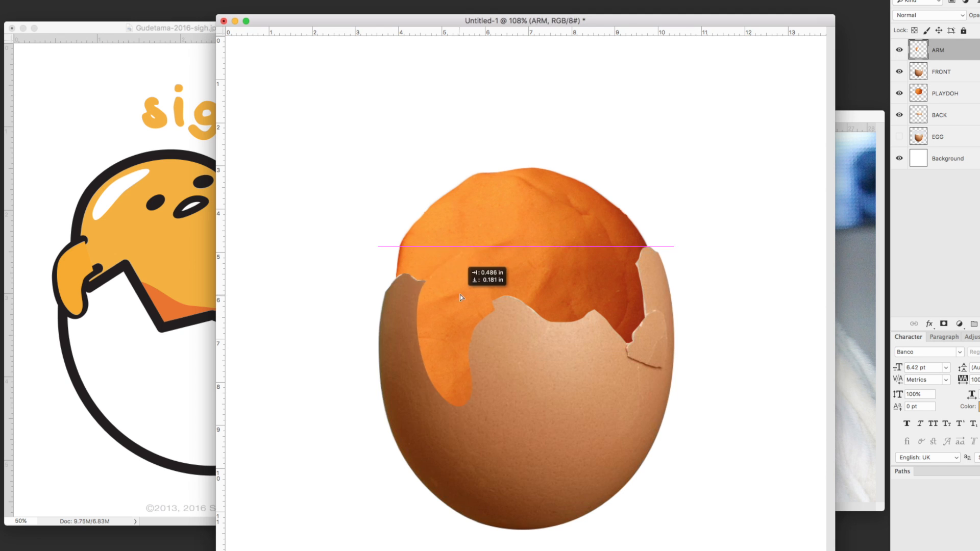
# Reposition, shrink and tilt the arm so it hangs over the left part of the shell's front rim.
pyautogui.moveTo(498, 394); pyautogui.dragTo(572, 389)
pyautogui.press('super+t')
pyautogui.press('Return')
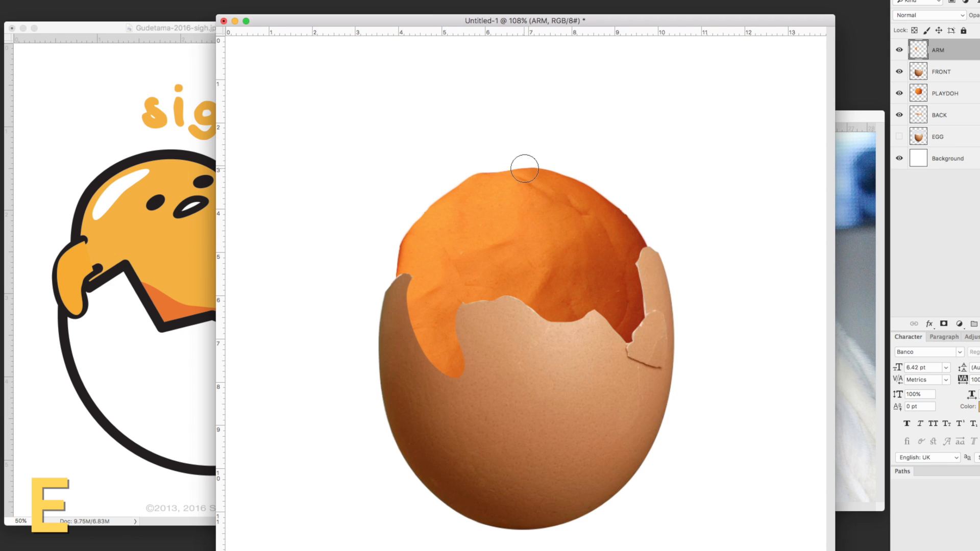
# Blend the arm's upper end into the playdough using a slightly smaller eraser with 0% hardness.
pyautogui.rightClick(534, 153)
pyautogui.click(590, 194)
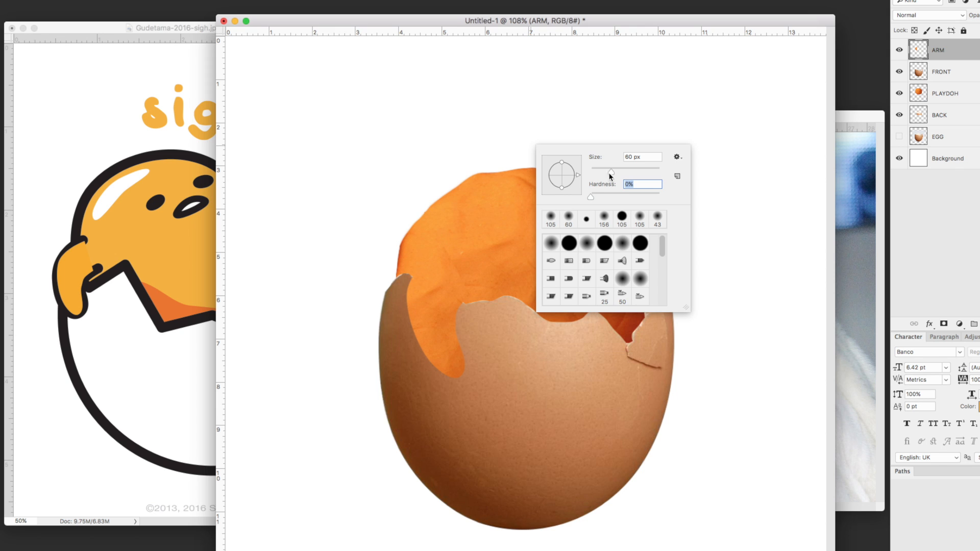
pyautogui.moveTo(609, 173); pyautogui.dragTo(605, 173)
pyautogui.click(489, 228)
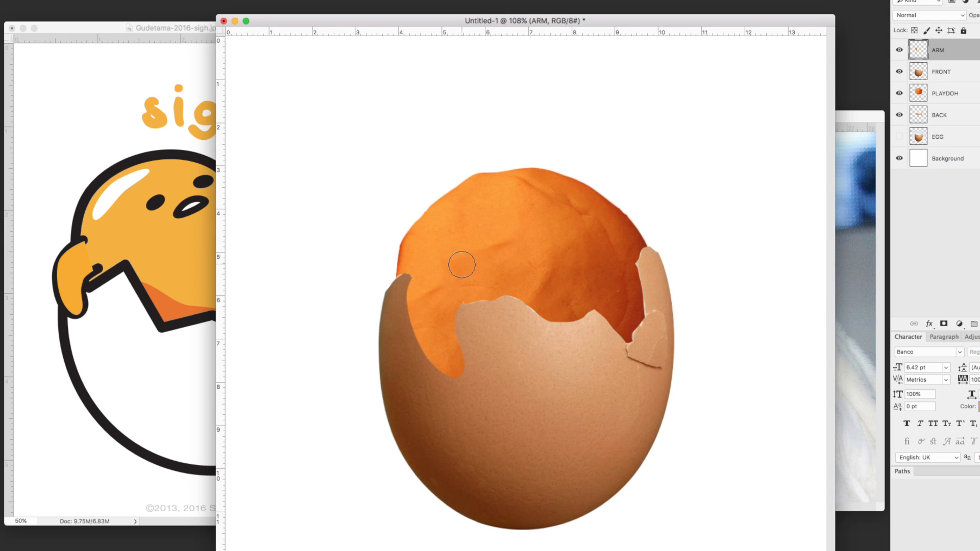
# Delete the arm shape from the Gudetama reference and trace the character's front leg with the Pen tool.
pyautogui.click(201, 230)
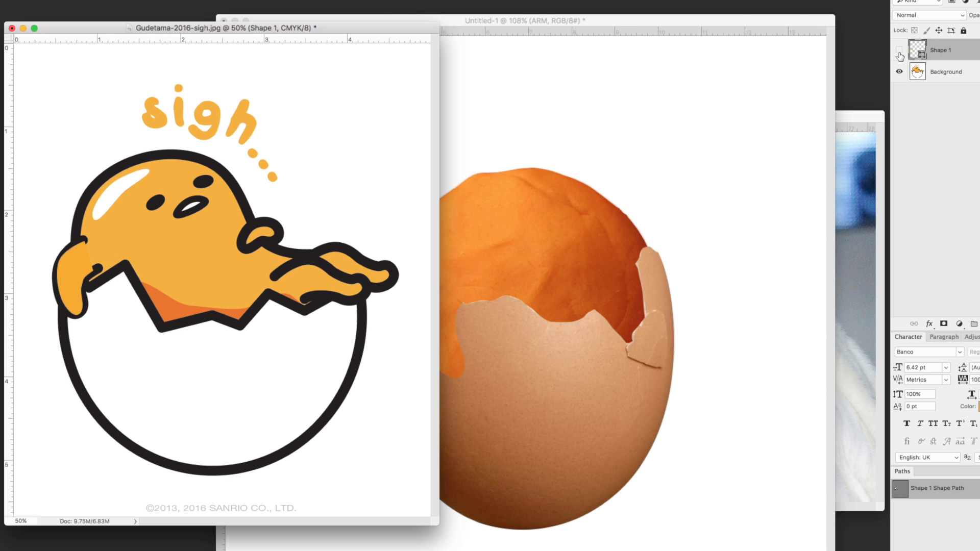
pyautogui.press('BackSpace')
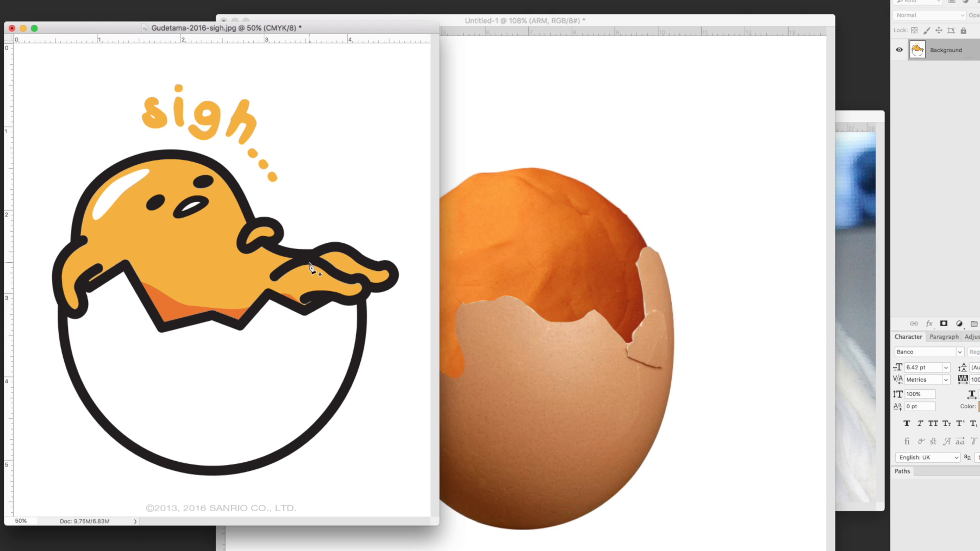
pyautogui.click(274, 278)
pyautogui.moveTo(306, 261); pyautogui.dragTo(320, 263)
pyautogui.click(342, 277)
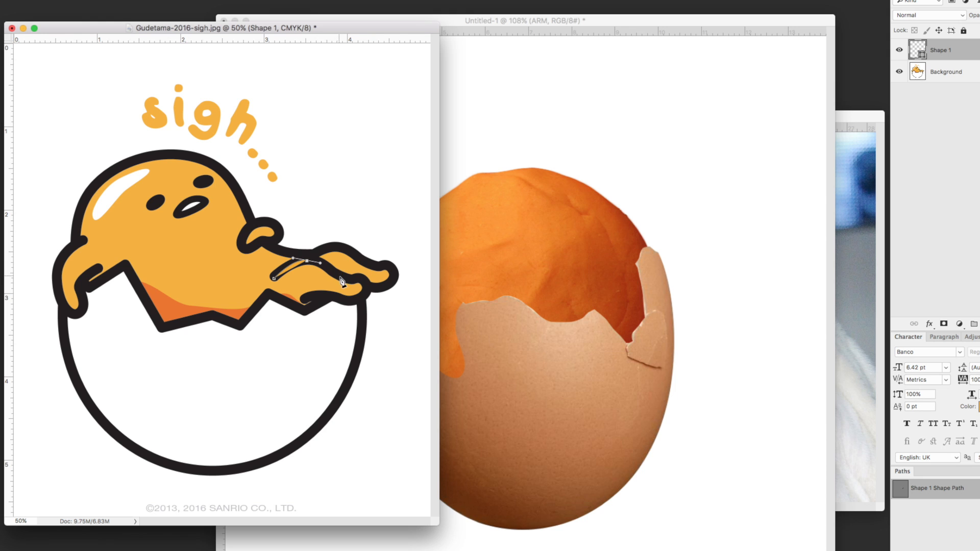
pyautogui.click(365, 283)
pyautogui.click(354, 302)
pyautogui.click(319, 295)
pyautogui.click(308, 298)
pyautogui.click(302, 301)
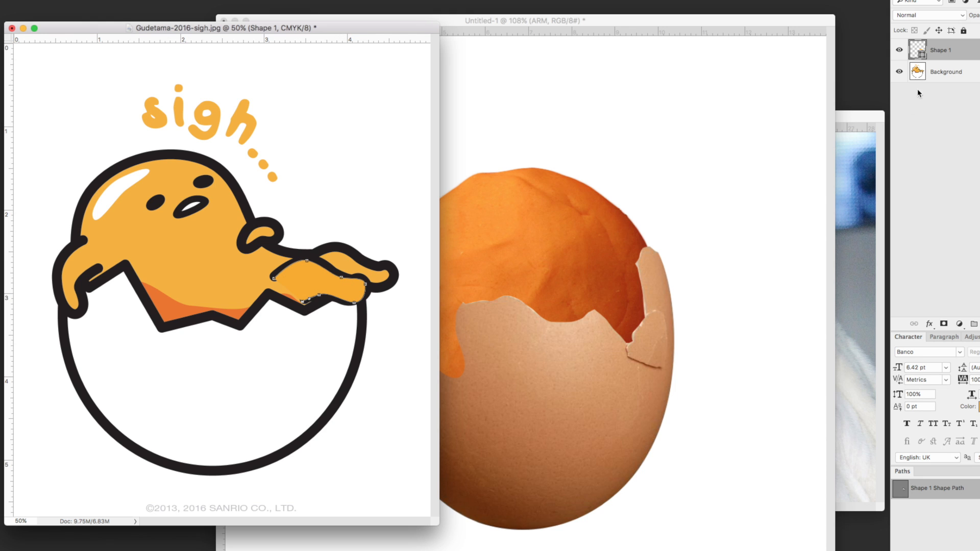
# Copy the leg shape into the egg document, place its layer between FRONT and PLAYDOH, and hide the ARM layer.
pyautogui.moveTo(949, 51); pyautogui.dragTo(562, 253)
pyautogui.moveTo(969, 50); pyautogui.dragTo(913, 104)
pyautogui.click(900, 50)
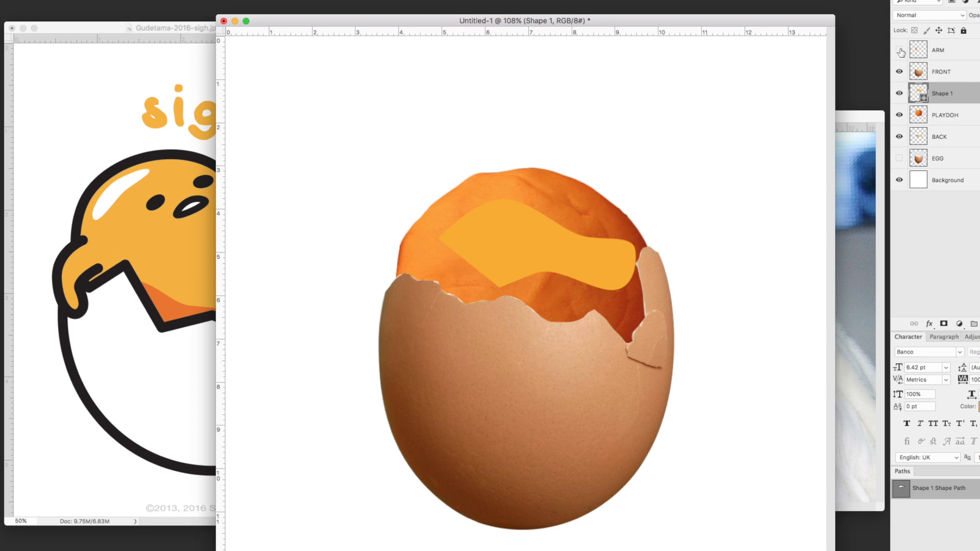
# Hide the FRONT layer, position the leg shape over the playdough, and copy the playdough inside its outline to a new layer.
pyautogui.click(900, 71)
pyautogui.moveTo(942, 97); pyautogui.dragTo(922, 95)
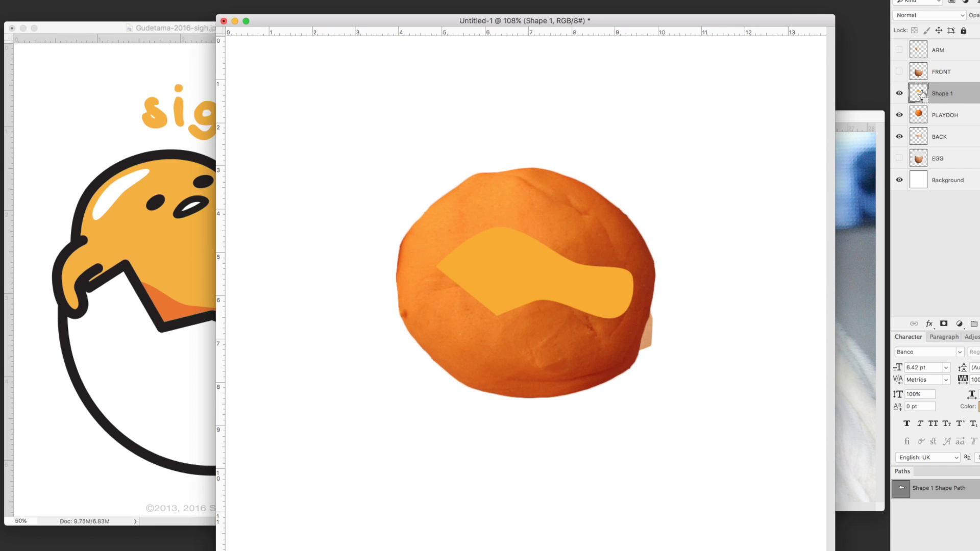
pyautogui.keyDown('super'); pyautogui.click(922, 94); pyautogui.keyUp('super')
pyautogui.click(914, 116)
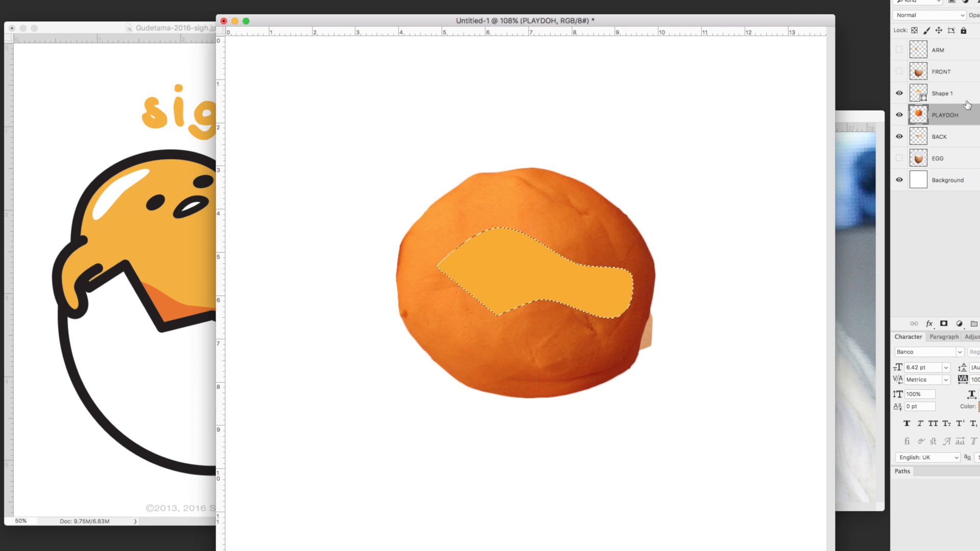
pyautogui.press('super+j')
pyautogui.click(899, 93)
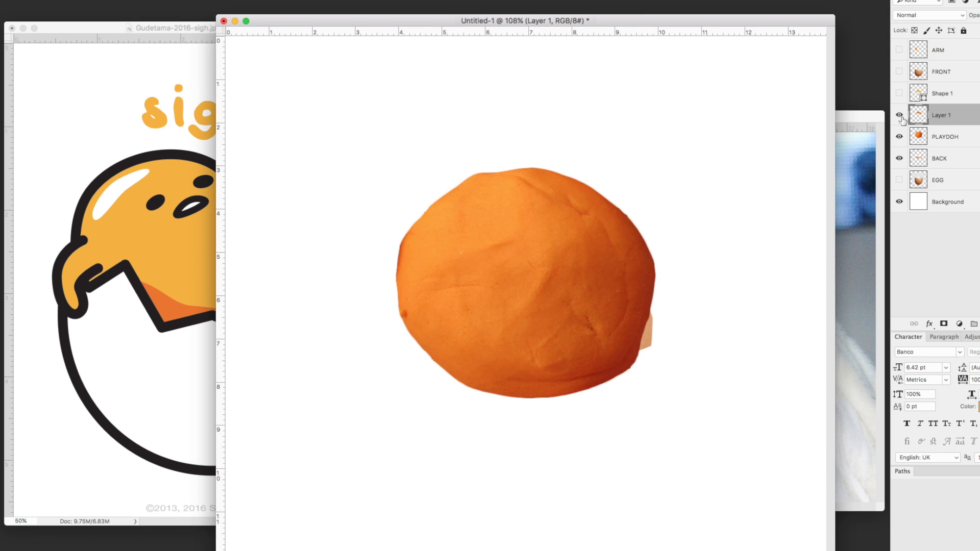
# Place the playdough cut-out above FRONT as LEG, then shrink and tilt it so it hangs over the right part of the shell's rim.
pyautogui.moveTo(504, 270); pyautogui.dragTo(638, 137)
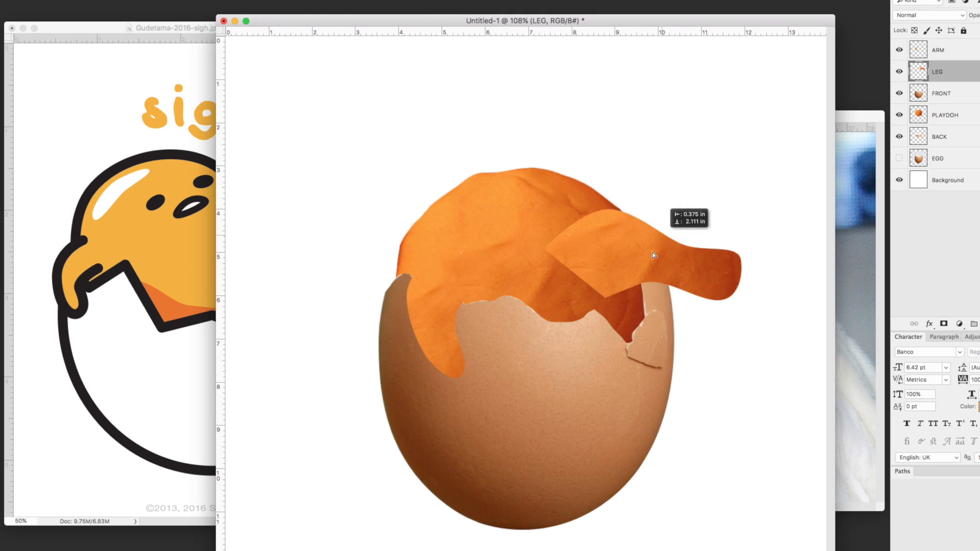
pyautogui.moveTo(652, 252); pyautogui.dragTo(713, 284)
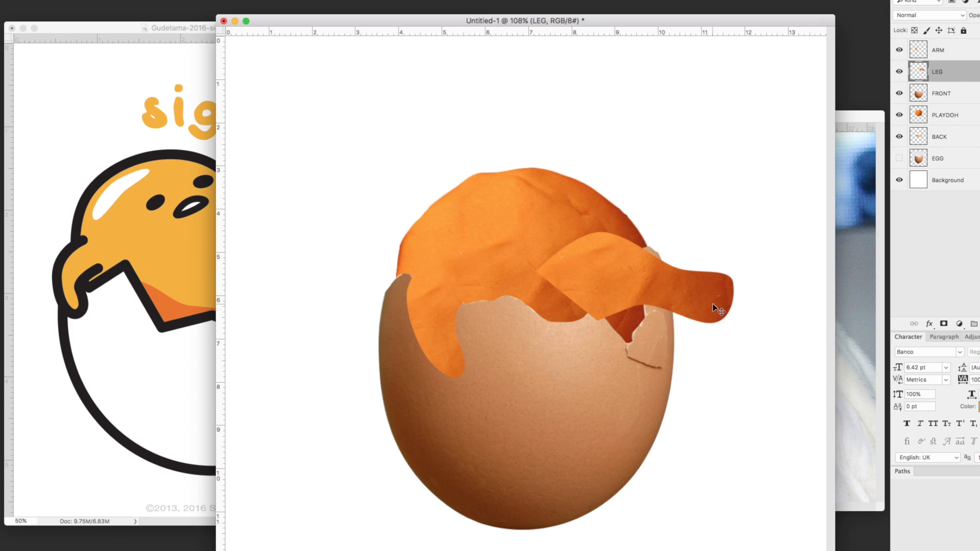
pyautogui.hotkey('ctrl', 't')
pyautogui.moveTo(735, 322); pyautogui.dragTo(679, 381)
pyautogui.moveTo(617, 322); pyautogui.dragTo(635, 318)
pyautogui.moveTo(699, 352); pyautogui.dragTo(707, 328)
pyautogui.moveTo(633, 306); pyautogui.dragTo(680, 309)
pyautogui.press('Return')
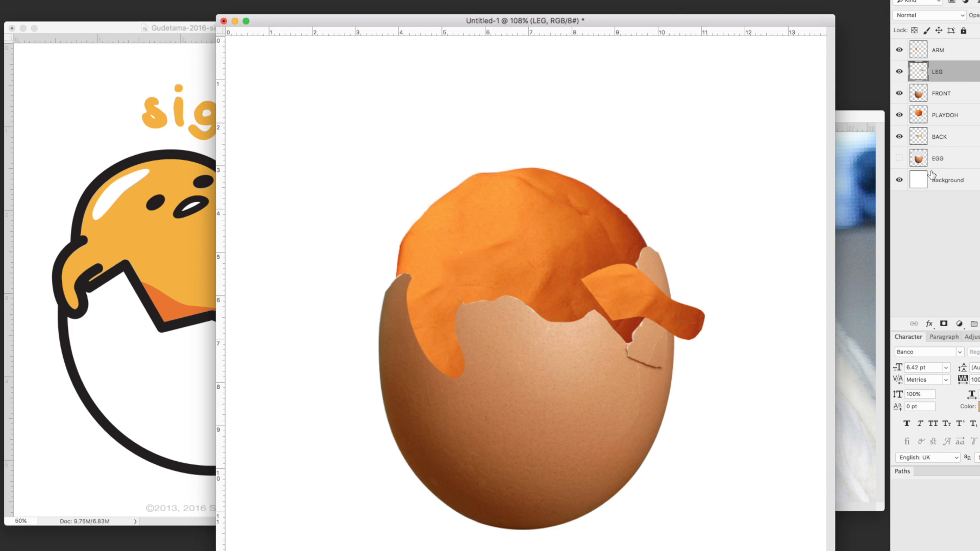
# Duplicate the leg, offset the copy up and to the right as the rear leg, and place its layer below LEG.
pyautogui.moveTo(971, 79); pyautogui.dragTo(973, 324)
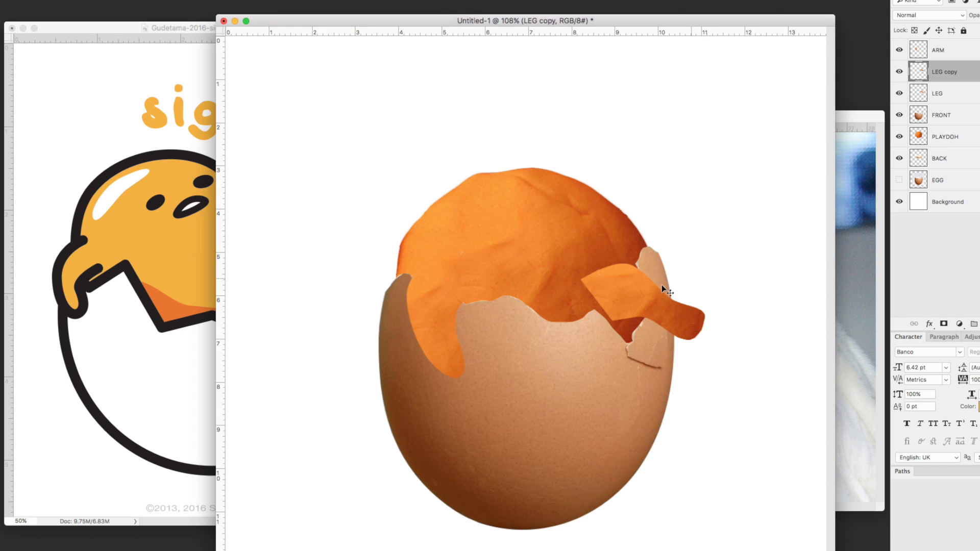
pyautogui.moveTo(630, 293); pyautogui.dragTo(649, 265)
pyautogui.moveTo(975, 77); pyautogui.dragTo(975, 98)
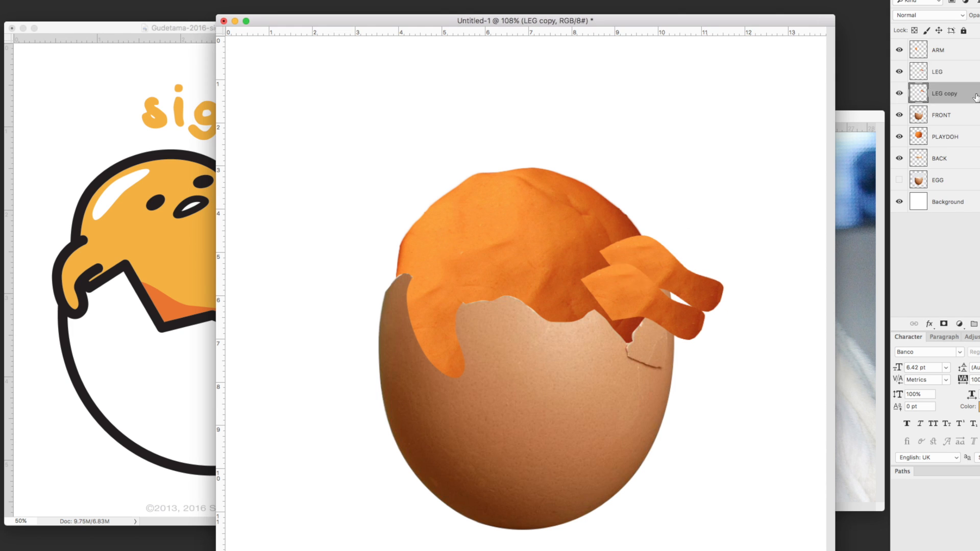
pyautogui.click(158, 291)
pyautogui.click(670, 149)
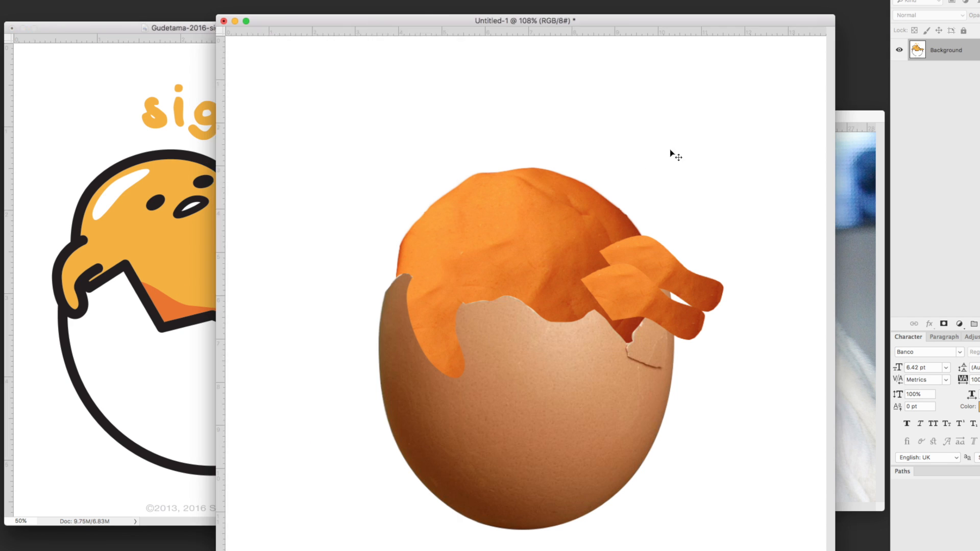
# Fade the upper ends of both legs into the body with a soft eraser and move the rear leg closer to the front one.
pyautogui.doubleClick(968, 72)
pyautogui.click(961, 4)
pyautogui.click(964, 94)
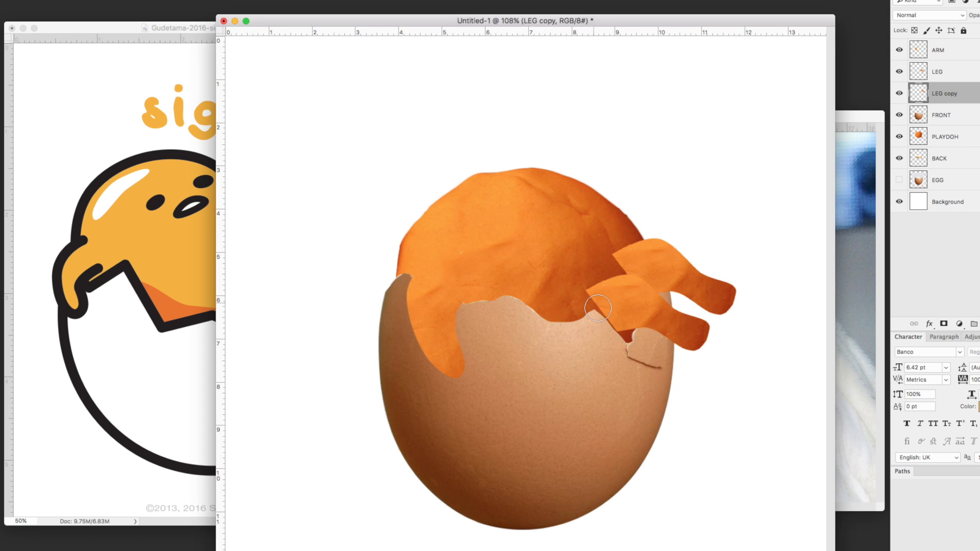
pyautogui.hotkey('alt', ']')
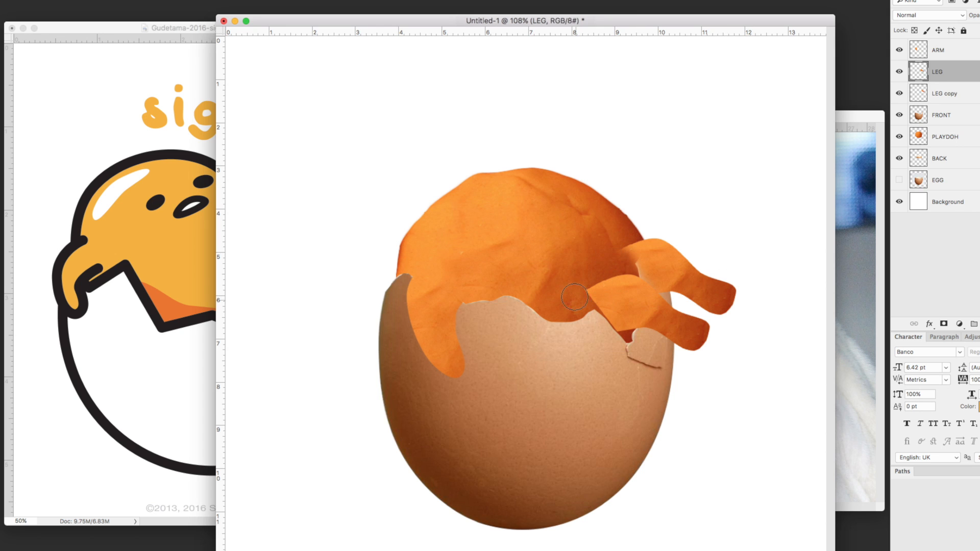
pyautogui.press('v')
pyautogui.moveTo(667, 262); pyautogui.dragTo(655, 272)
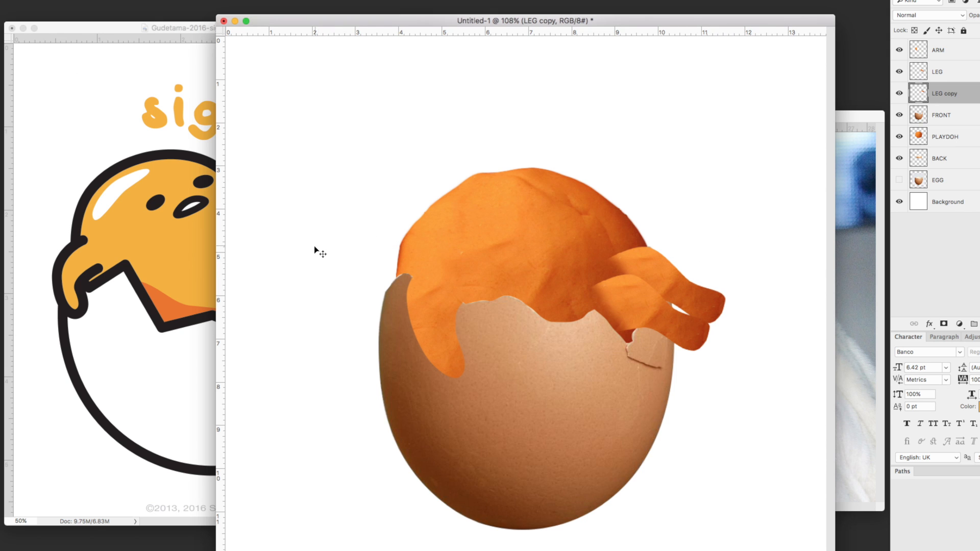
pyautogui.click(110, 270)
pyautogui.click(618, 125)
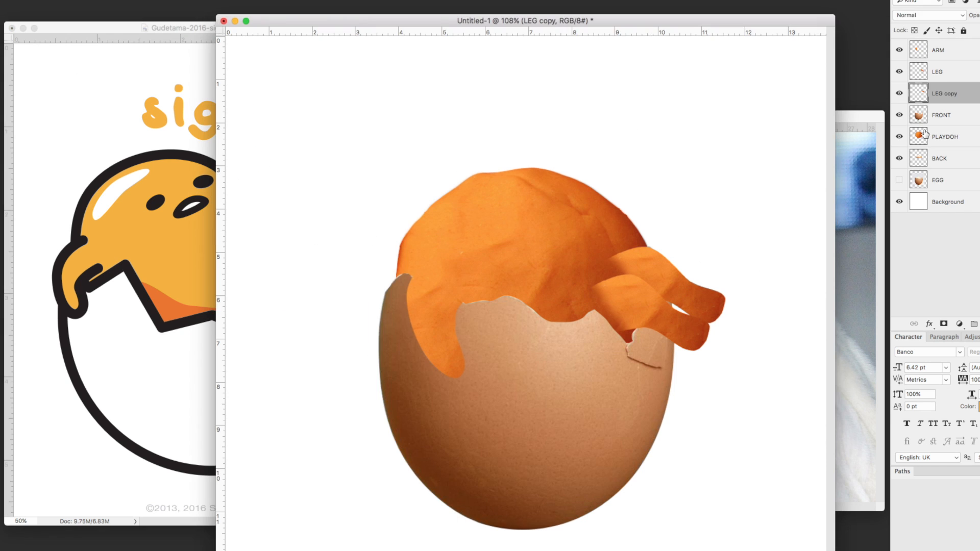
# Switch to the RickRoss1.jpg photo and trace the outline of the head with the Pen tool.
pyautogui.click(862, 201)
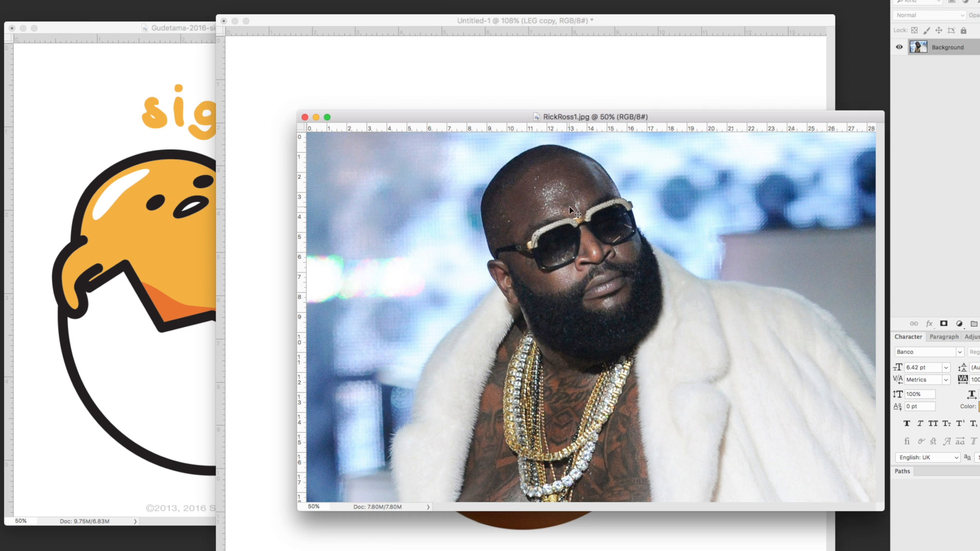
pyautogui.moveTo(490, 153); pyautogui.dragTo(474, 169)
pyautogui.click(460, 195)
pyautogui.moveTo(588, 119); pyautogui.dragTo(448, 78)
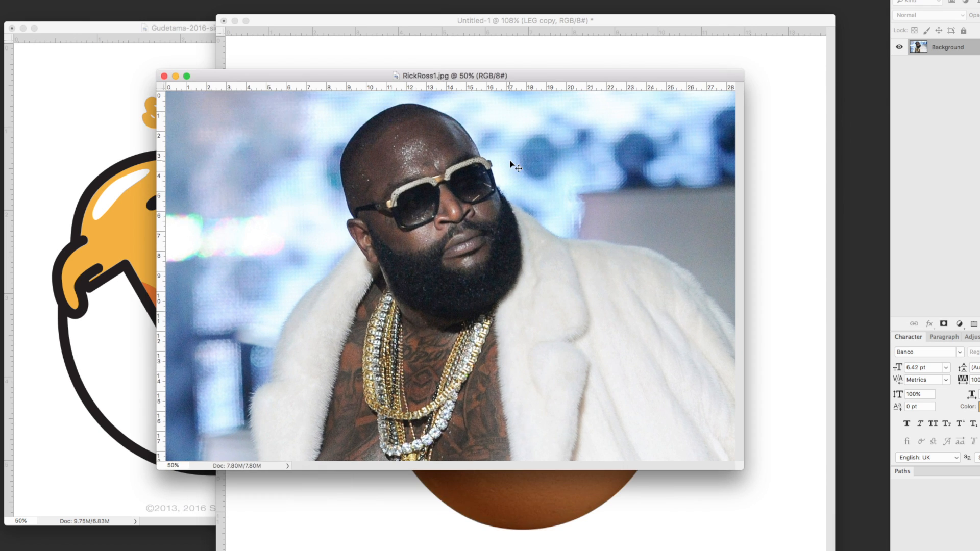
pyautogui.press('super+equal')
pyautogui.press('super+equal')
pyautogui.press('p')
pyautogui.moveTo(251, 250)
pyautogui.mouseDown()
pyautogui.moveTo(230, 123)
pyautogui.moveTo(352, 23)
pyautogui.moveTo(525, 137)
pyautogui.moveTo(585, 317)
pyautogui.moveTo(326, 398)
pyautogui.mouseUp()
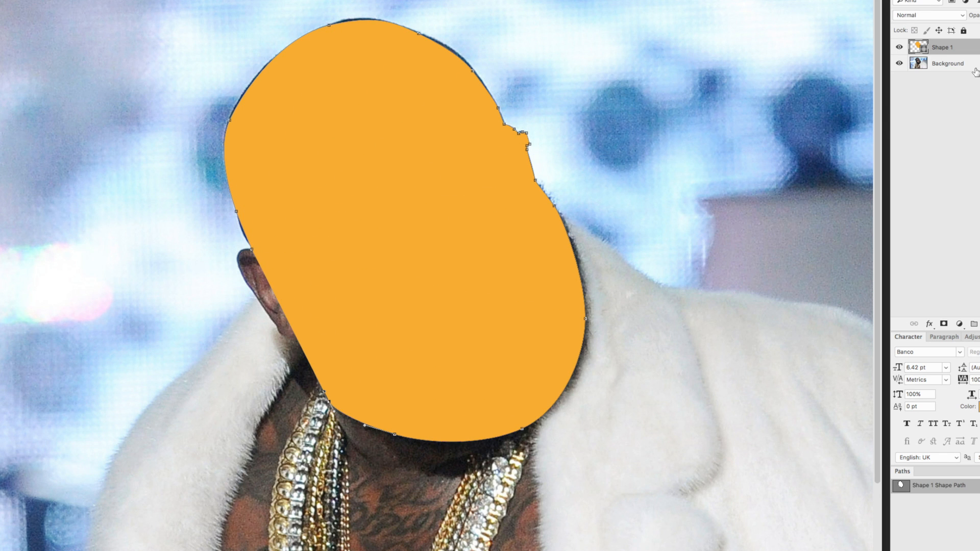
# Make the head shape's fill transparent and extend its path around the ear.
pyautogui.click(979, 15)
pyautogui.moveTo(933, 26); pyautogui.dragTo(919, 28)
pyautogui.moveTo(317, 373)
pyautogui.mouseDown()
pyautogui.moveTo(305, 338)
pyautogui.moveTo(250, 289)
pyautogui.moveTo(251, 250)
pyautogui.mouseUp()
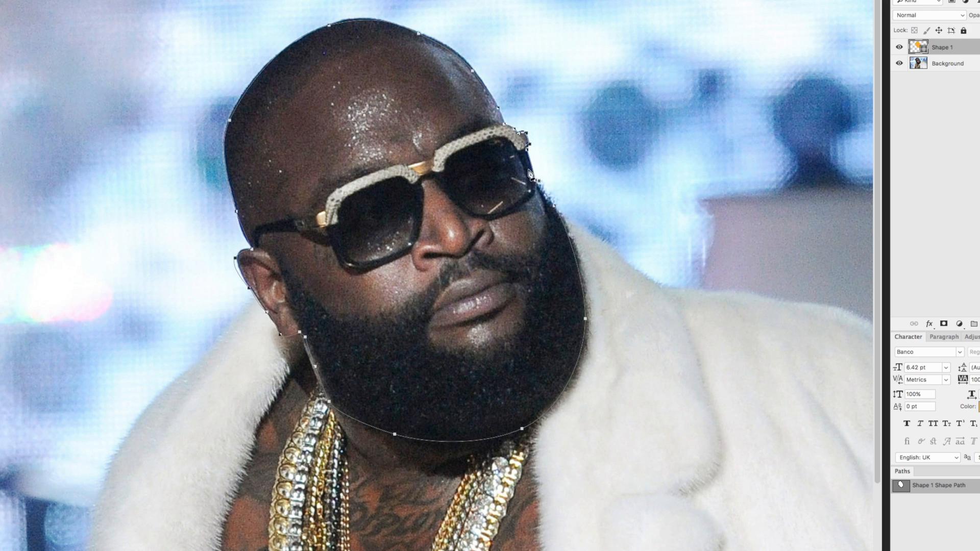
# Copy the traced head area of the Background layer to its own layer and hide the shape and background layers.
pyautogui.keyDown('super'); pyautogui.click(919, 48); pyautogui.keyUp('super')
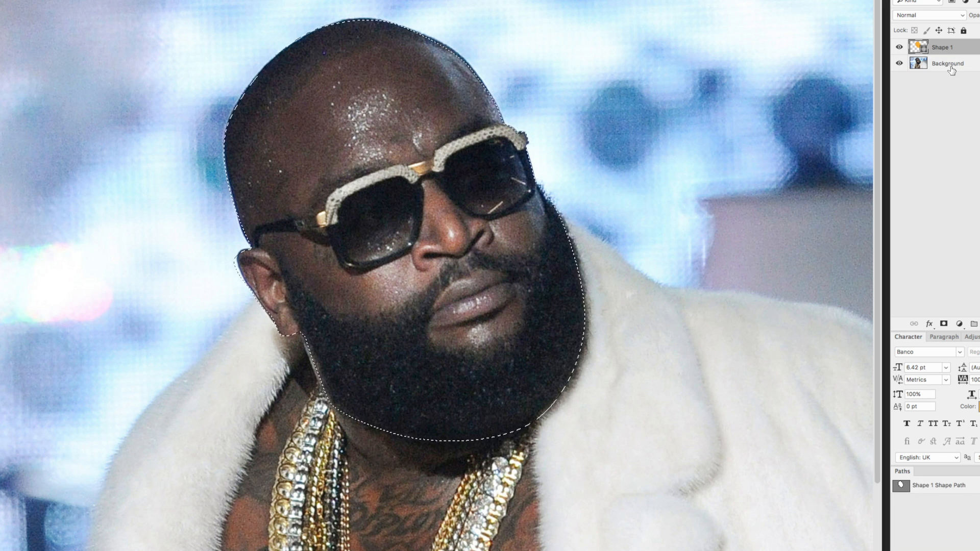
pyautogui.click(939, 69)
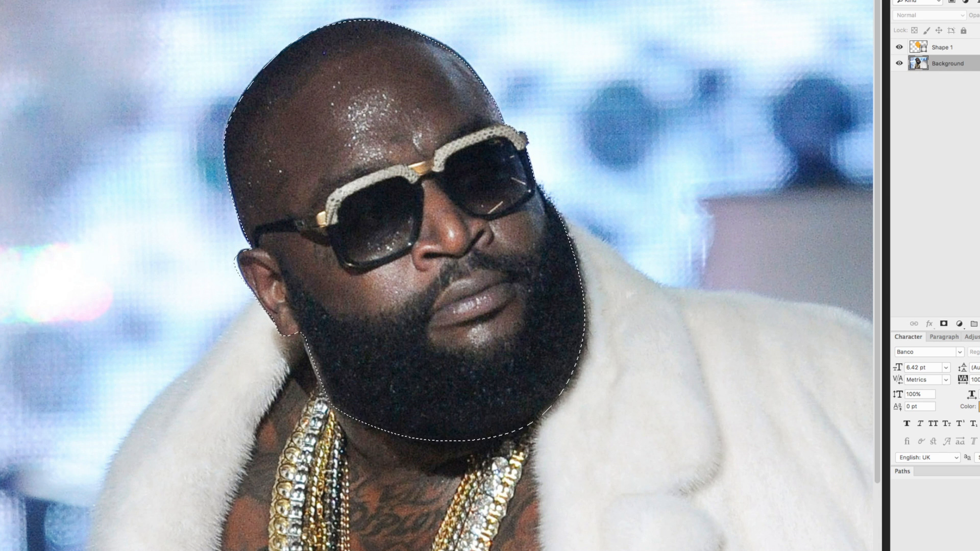
pyautogui.press('super+j')
pyautogui.click(899, 80)
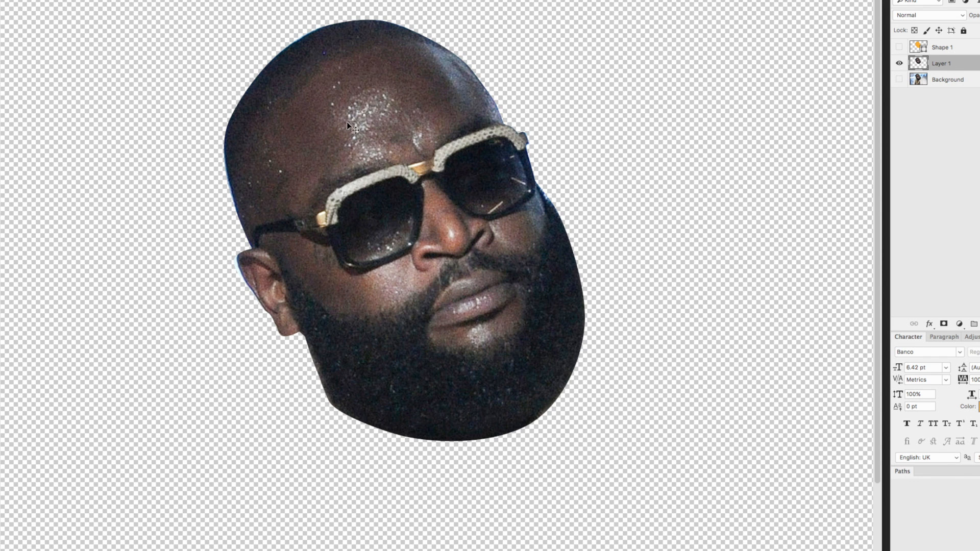
# Copy the cut-out head into the egg document, placing its layer directly above LEG copy.
pyautogui.moveTo(347, 121); pyautogui.dragTo(313, 169)
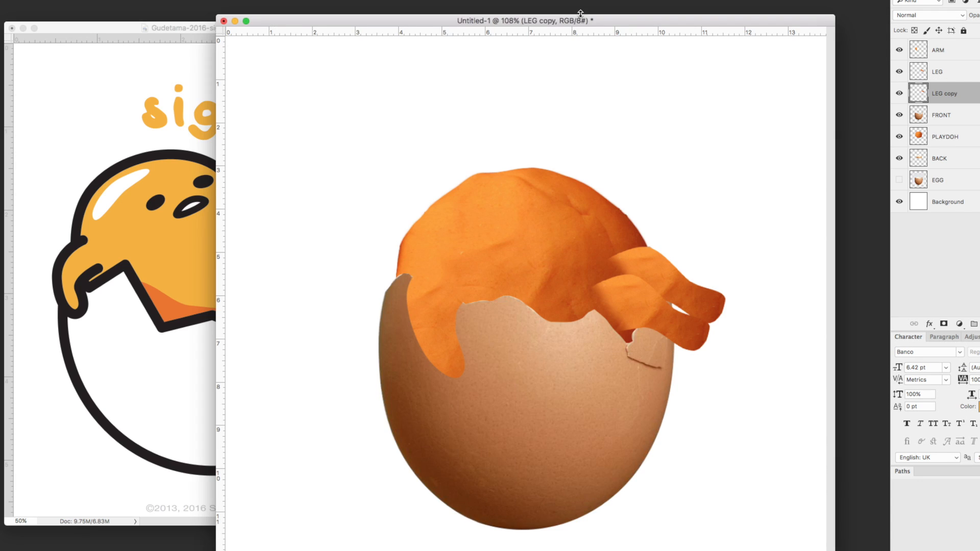
pyautogui.moveTo(580, 13); pyautogui.dragTo(564, 1)
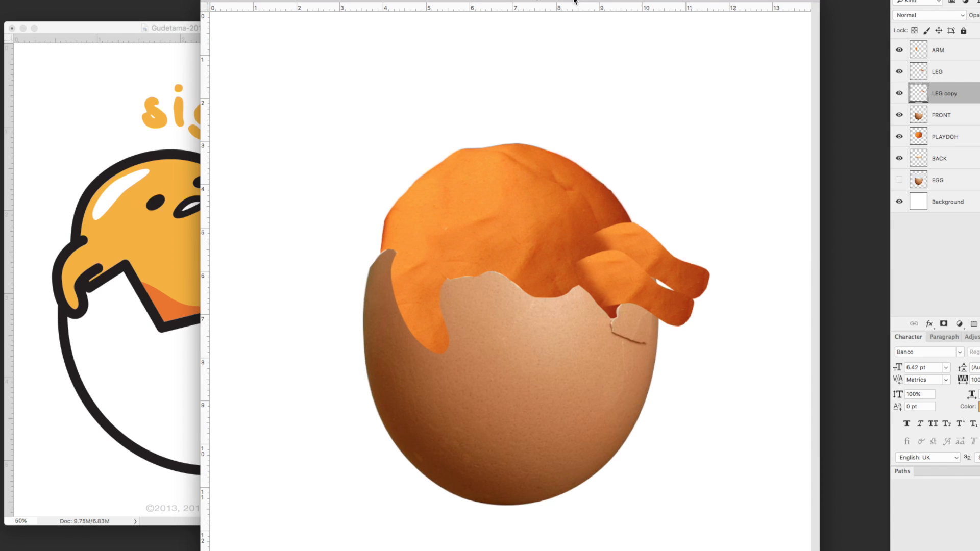
pyautogui.press('super+v')
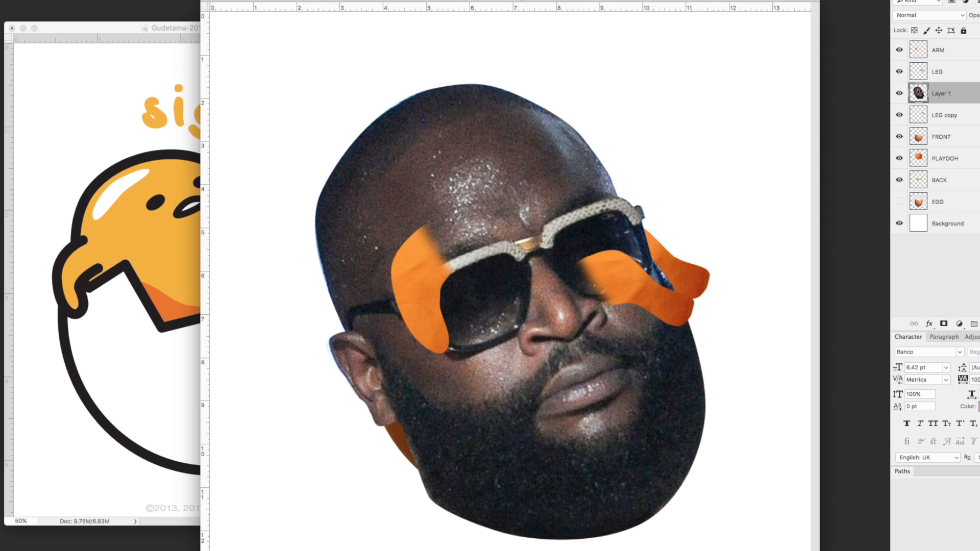
# Shrink the head and position it over the upper-left part of the playdough body, following the Gudetama reference.
pyautogui.click(120, 187)
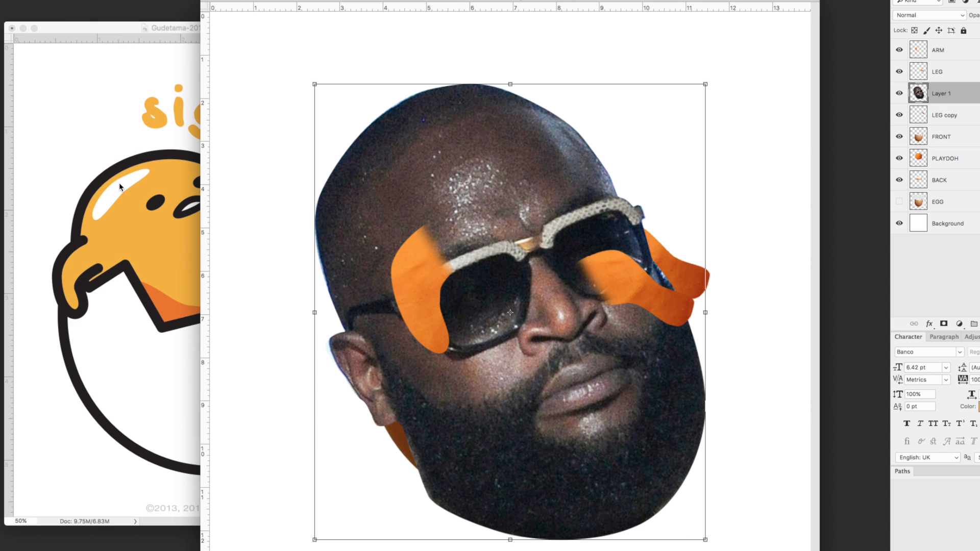
pyautogui.moveTo(705, 539); pyautogui.dragTo(459, 259)
pyautogui.moveTo(419, 204); pyautogui.dragTo(477, 199)
pyautogui.moveTo(504, 155); pyautogui.dragTo(518, 155)
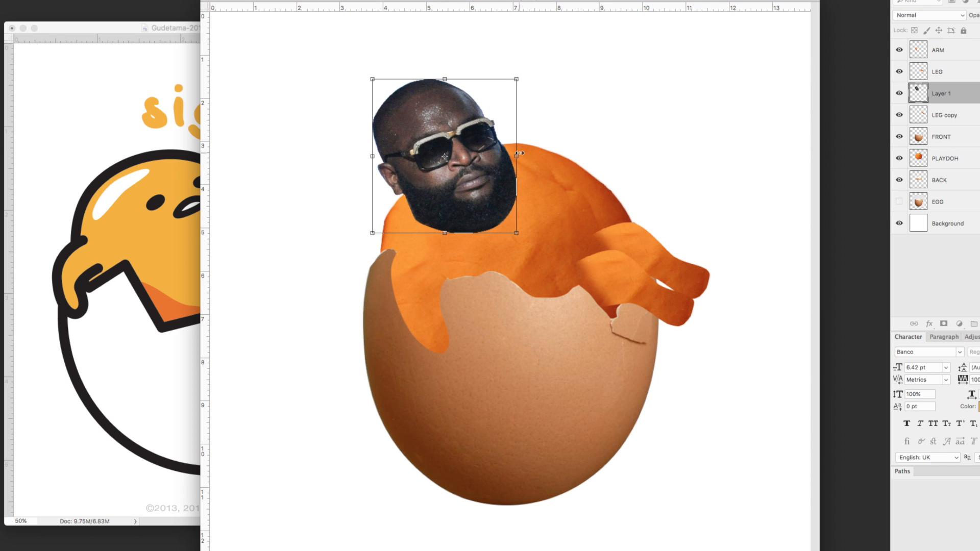
pyautogui.moveTo(444, 74)
pyautogui.mouseDown()
pyautogui.moveTo(444, 93)
pyautogui.moveTo(446, 81)
pyautogui.mouseUp()
pyautogui.moveTo(521, 159); pyautogui.dragTo(573, 145)
pyautogui.press('Return')
pyautogui.moveTo(450, 197); pyautogui.dragTo(442, 196)
pyautogui.moveTo(168, 27); pyautogui.dragTo(116, 5)
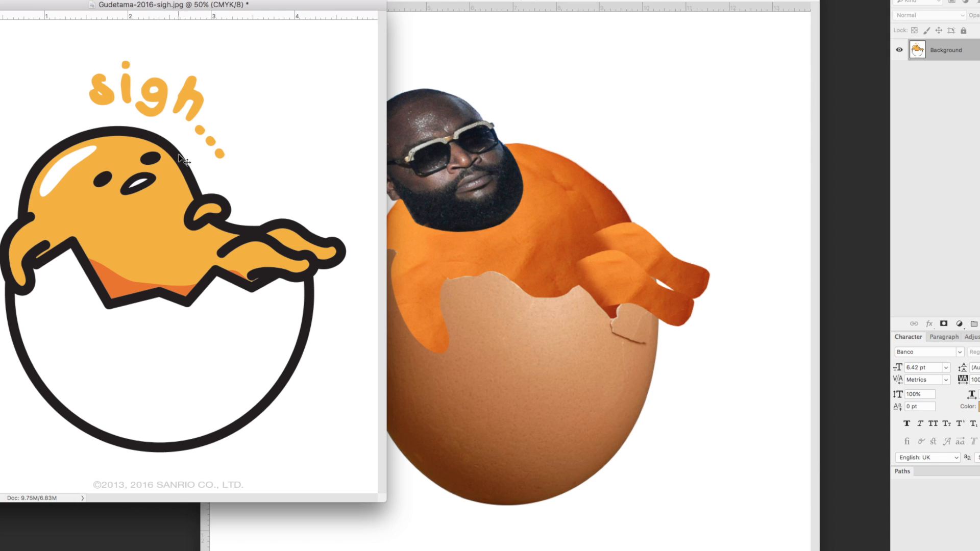
pyautogui.click(611, 126)
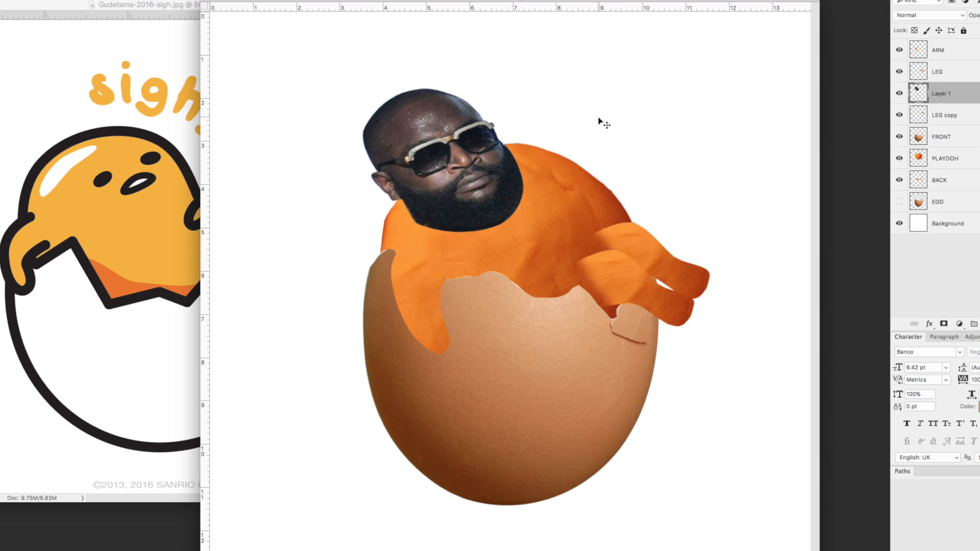
# Start Puppet Warp on the PLAYDOH layer and place anchor pins around the edge and across the middle of the body.
pyautogui.click(899, 158)
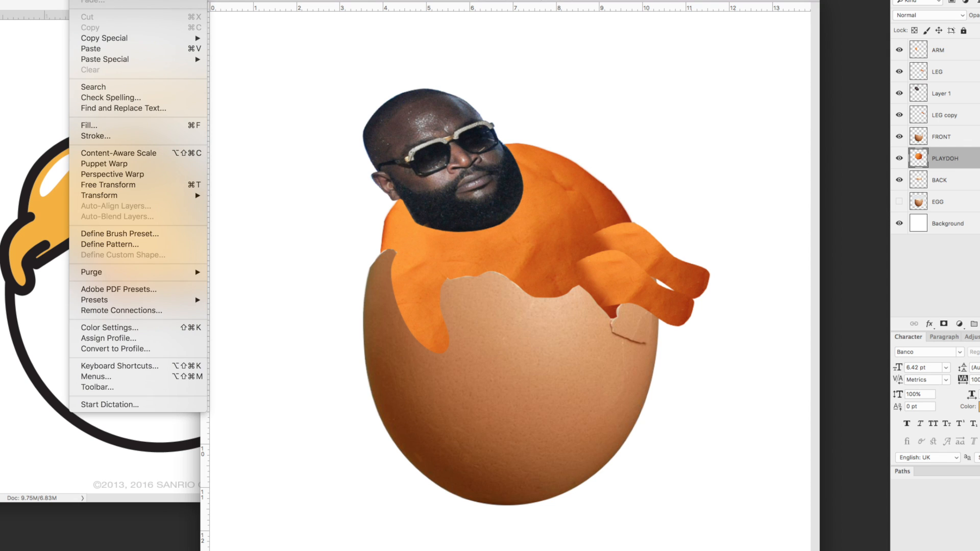
pyautogui.click(104, 163)
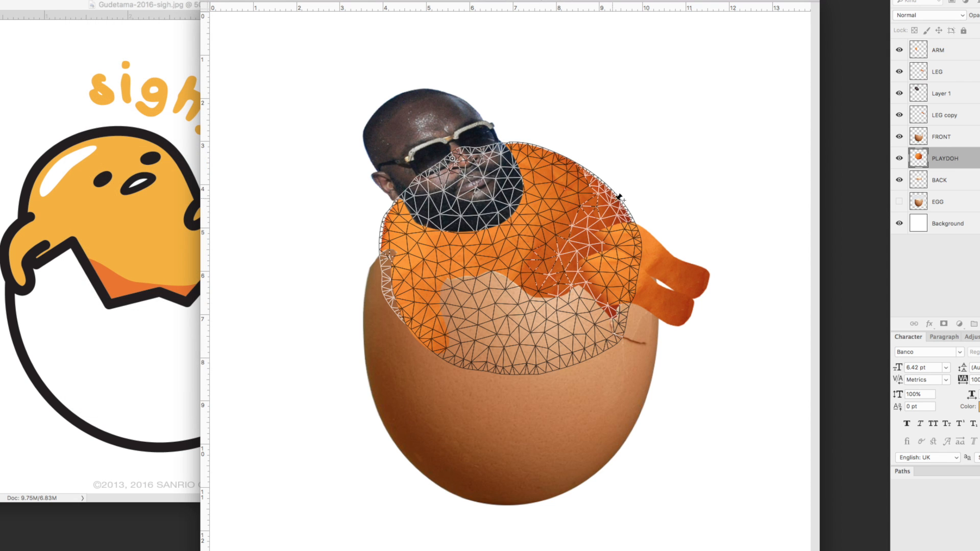
pyautogui.click(627, 274)
pyautogui.click(606, 338)
pyautogui.click(503, 349)
pyautogui.click(447, 330)
pyautogui.click(416, 302)
pyautogui.click(401, 257)
pyautogui.click(407, 207)
pyautogui.click(440, 188)
pyautogui.click(490, 256)
pyautogui.click(555, 252)
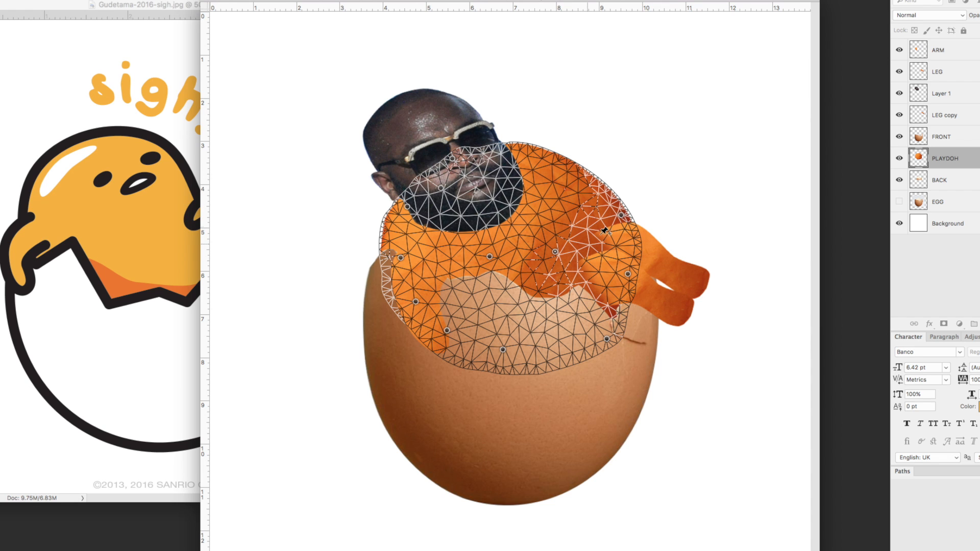
# Pull the body's upper-right edge down with warp pins so it slopes from the beard to the legs, and apply the warp.
pyautogui.click(556, 161)
pyautogui.moveTo(556, 161); pyautogui.dragTo(581, 211)
pyautogui.moveTo(536, 176); pyautogui.dragTo(623, 237)
pyautogui.moveTo(593, 213); pyautogui.dragTo(590, 222)
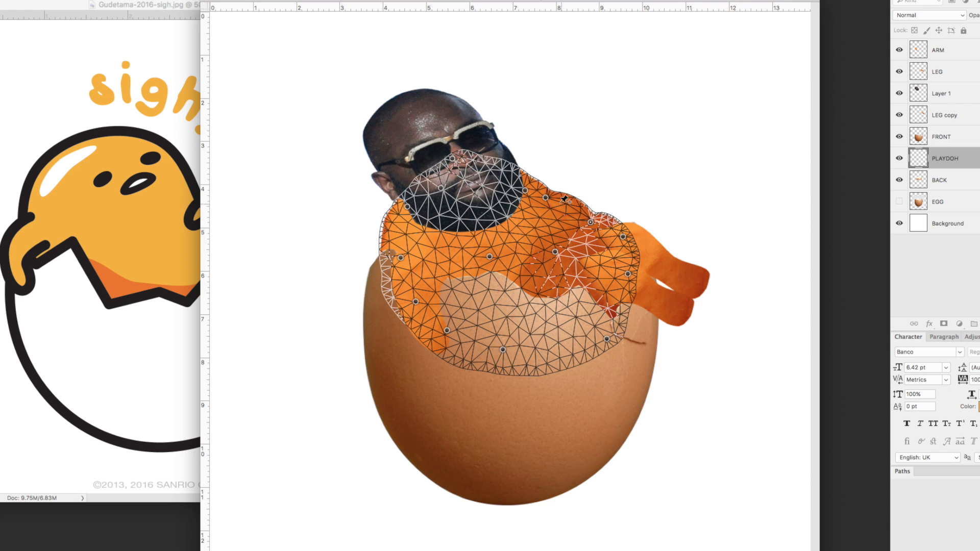
pyautogui.moveTo(545, 197); pyautogui.dragTo(545, 209)
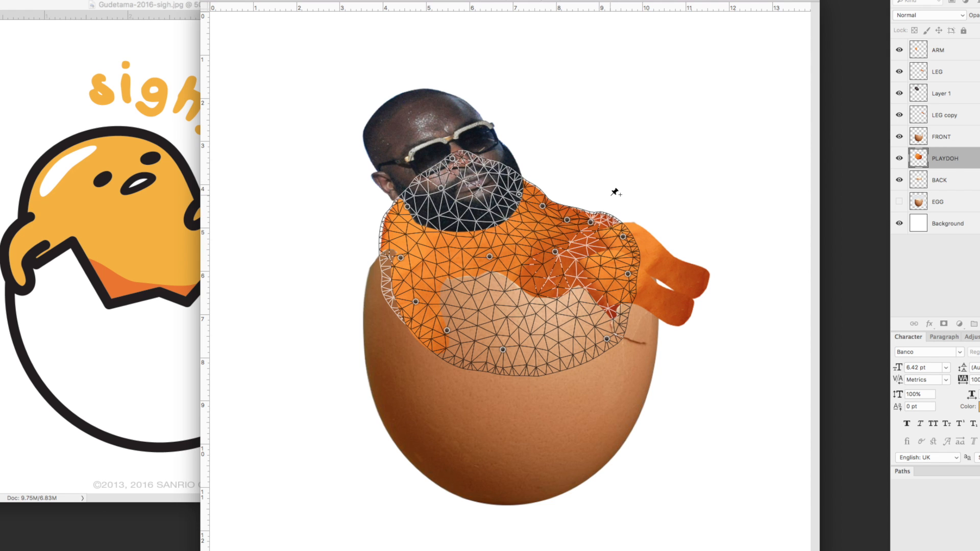
pyautogui.press('Return')
# Select the head layer, Layer 1, and set up the Brush to paint a short curved white highlight on the upper-left forehead.
pyautogui.moveTo(610, 1); pyautogui.dragTo(651, 1)
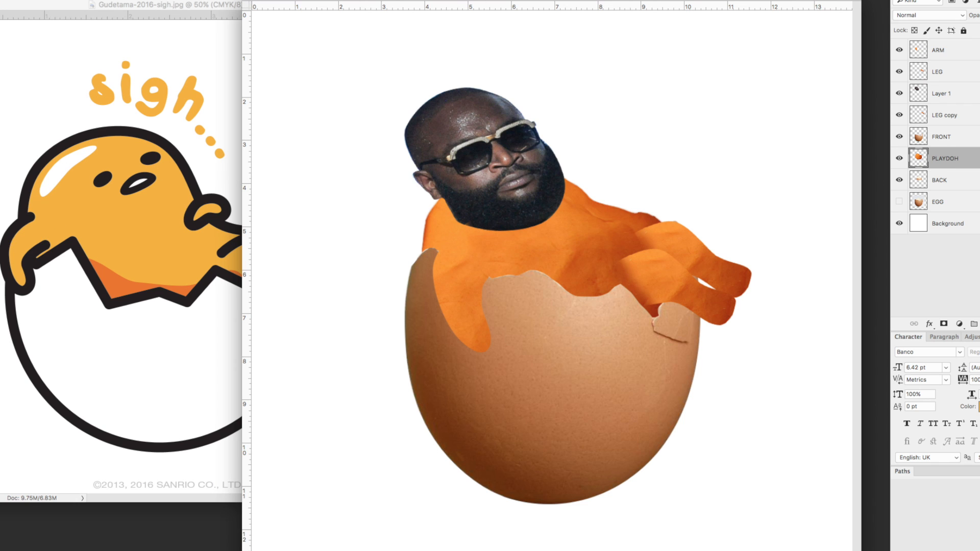
pyautogui.press('b')
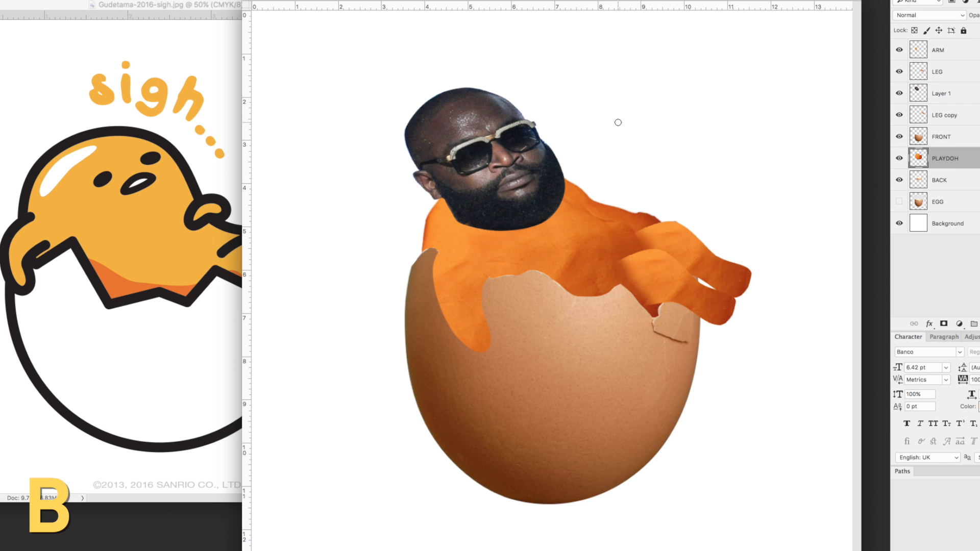
pyautogui.rightClick(642, 100)
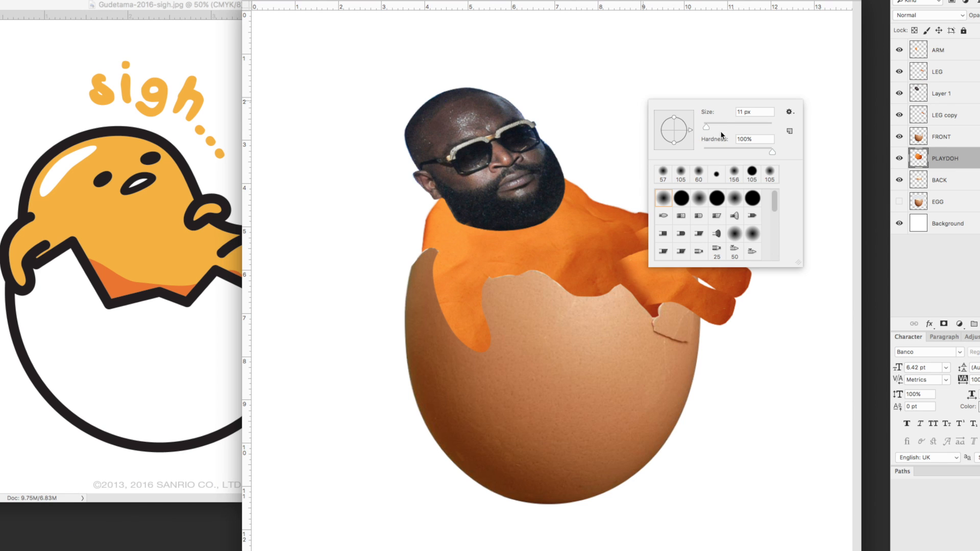
pyautogui.moveTo(707, 127); pyautogui.dragTo(707, 129)
pyautogui.press('Return')
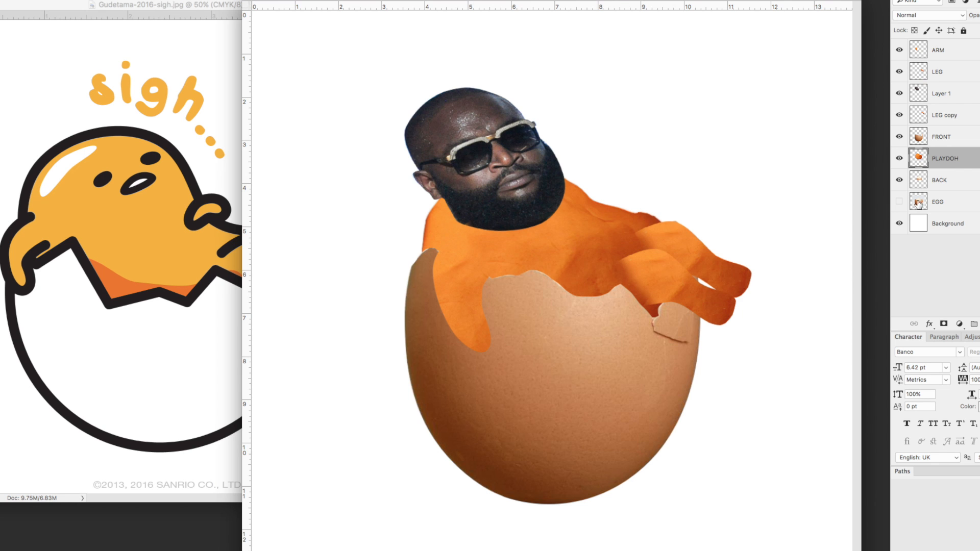
pyautogui.click(949, 101)
pyautogui.click(900, 97)
pyautogui.click(900, 97)
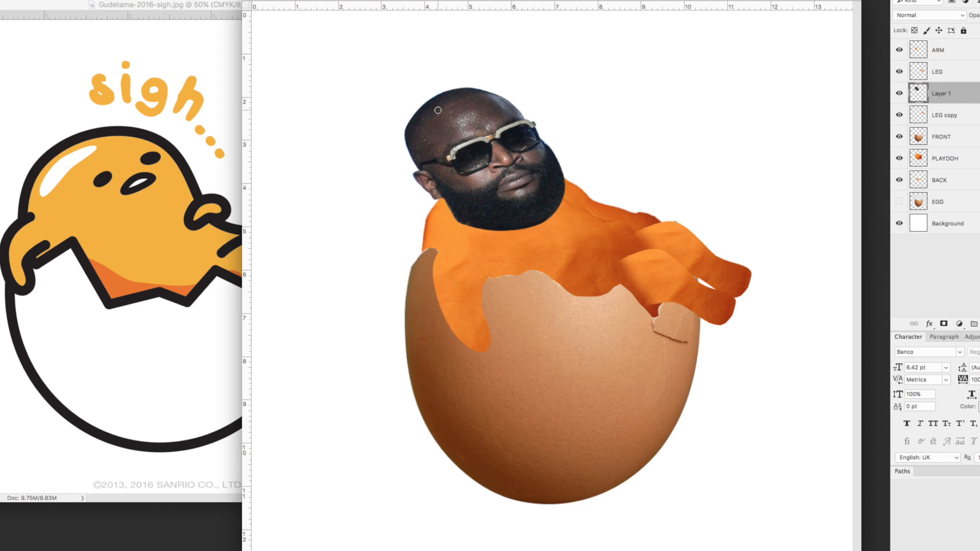
pyautogui.moveTo(450, 106); pyautogui.dragTo(427, 125)
# Hand-letter "sigh..." on a new layer above and to the right of the head, using the orange sampled from the reference lettering.
pyautogui.press('i')
pyautogui.press('super+alt+shift+n')
pyautogui.moveTo(551, 67)
pyautogui.mouseDown()
pyautogui.moveTo(536, 96)
pyautogui.moveTo(592, 94)
pyautogui.moveTo(592, 123)
pyautogui.mouseUp()
pyautogui.click(572, 64)
pyautogui.moveTo(616, 51); pyautogui.dragTo(638, 98)
pyautogui.click(651, 99)
pyautogui.click(667, 106)
pyautogui.click(681, 115)
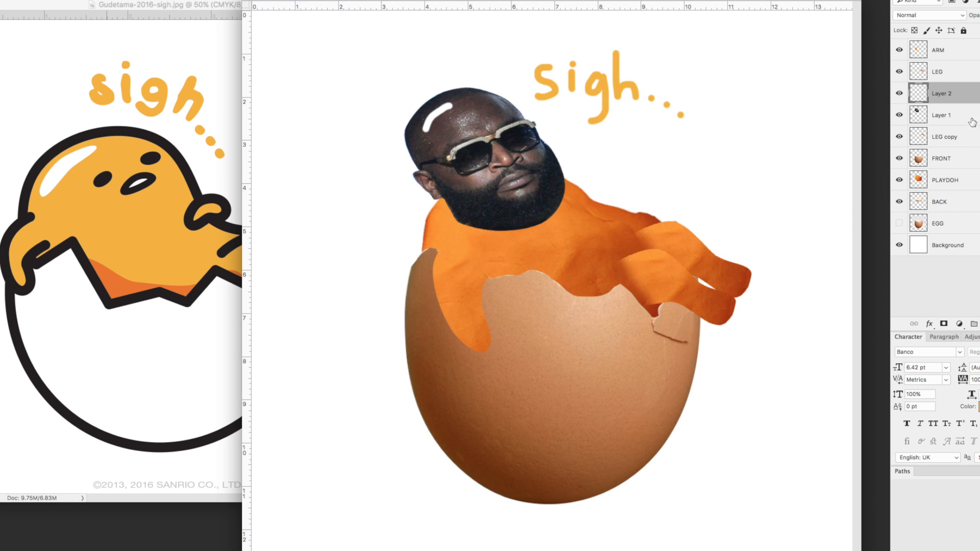
# Add a Hue/Saturation adjustment clipped to Layer 1, shifting the hue to about +27 and raising the saturation.
pyautogui.click(972, 120)
pyautogui.moveTo(711, 1); pyautogui.dragTo(705, 0)
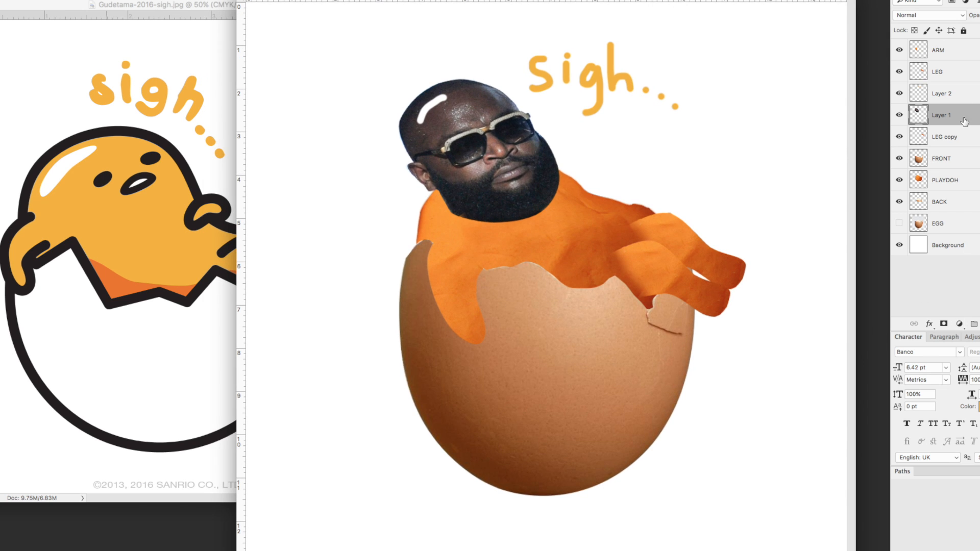
pyautogui.click(960, 324)
pyautogui.click(960, 325)
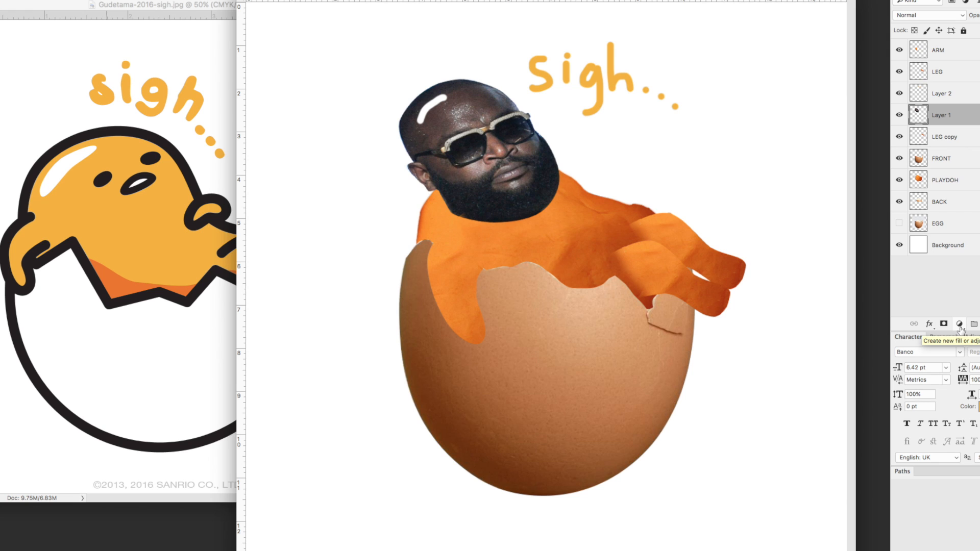
pyautogui.click(959, 326)
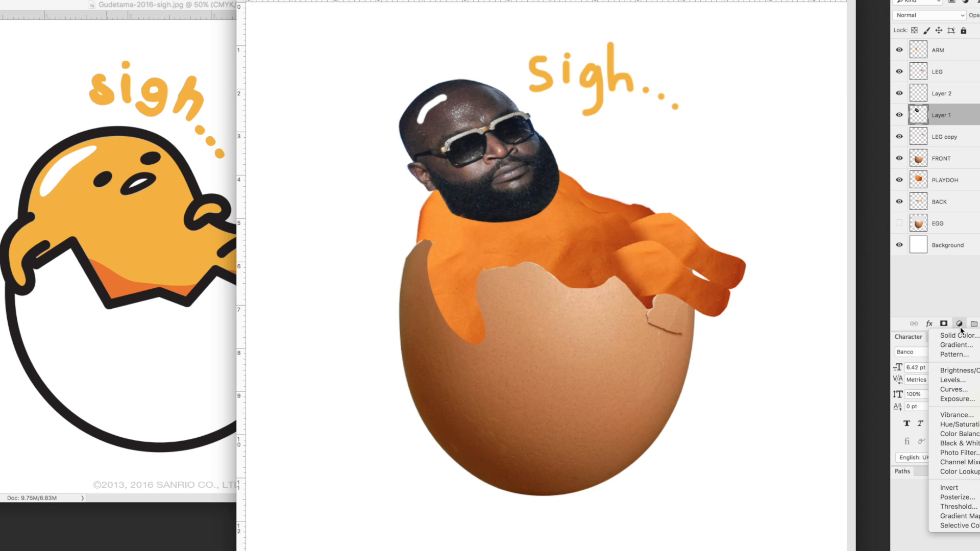
pyautogui.click(959, 424)
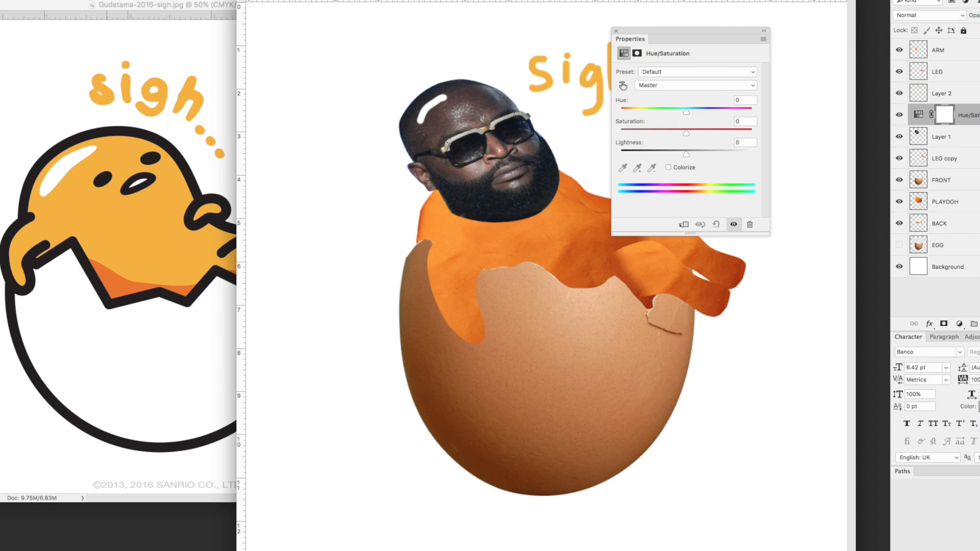
pyautogui.rightClick(964, 114)
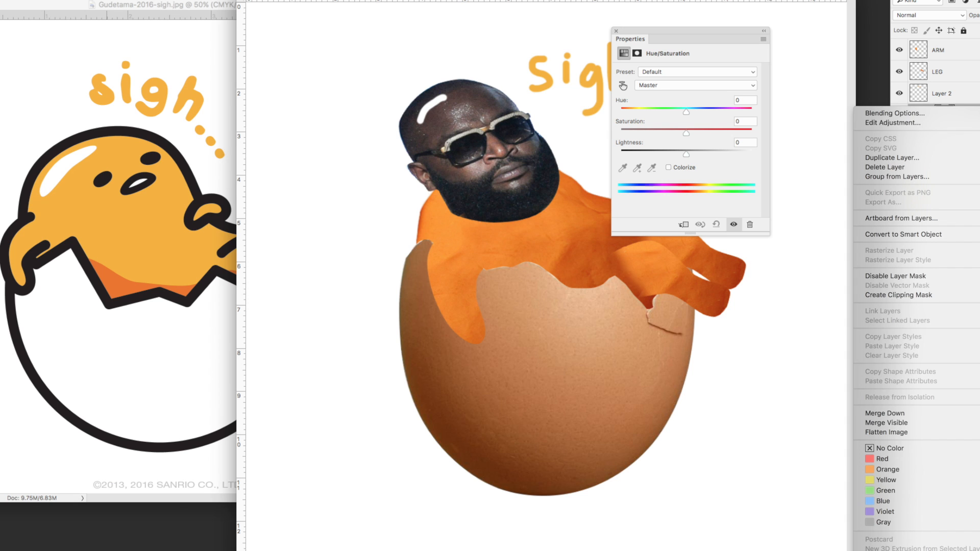
pyautogui.click(928, 296)
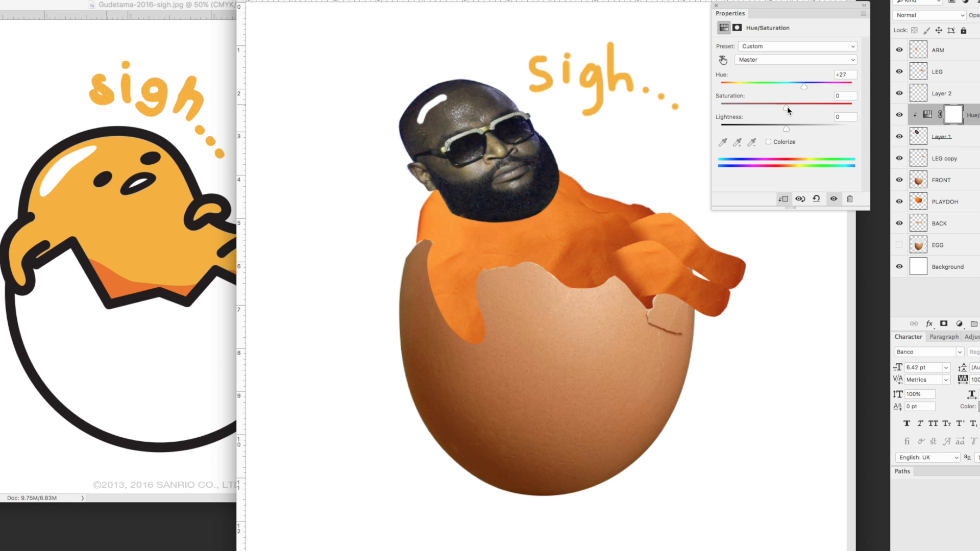
pyautogui.moveTo(804, 106); pyautogui.dragTo(805, 88)
pyautogui.click(717, 6)
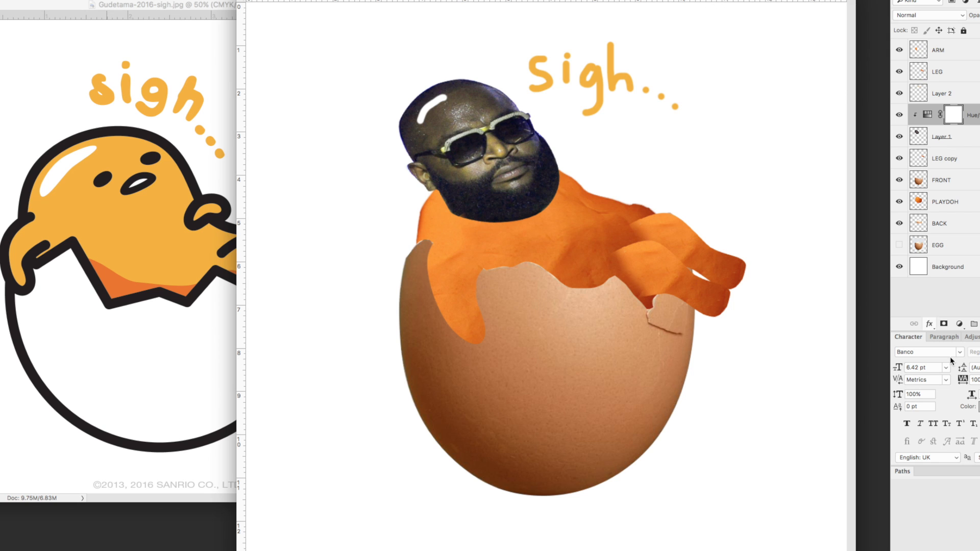
# Add a Levels adjustment above the head's Hue/Saturation adjustment and clip it to the head.
pyautogui.click(960, 325)
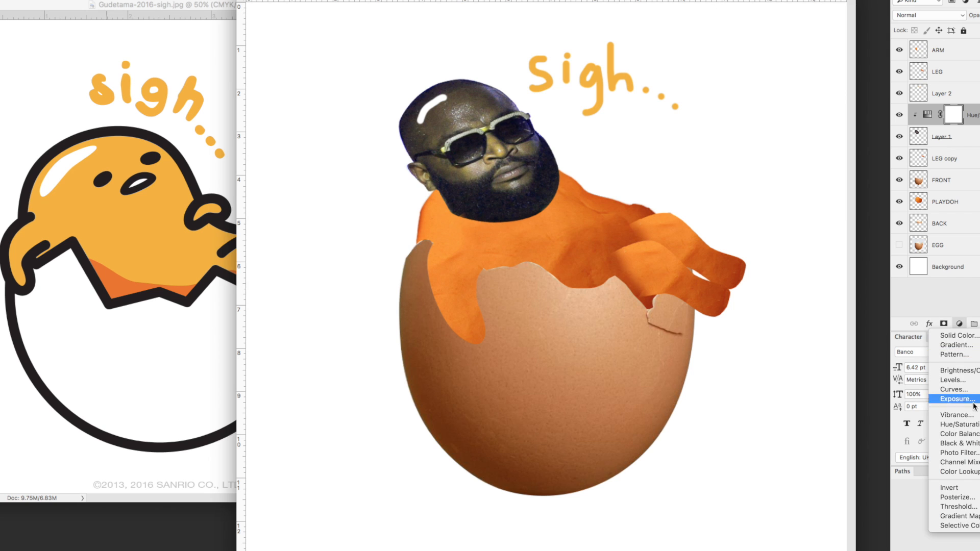
pyautogui.click(960, 379)
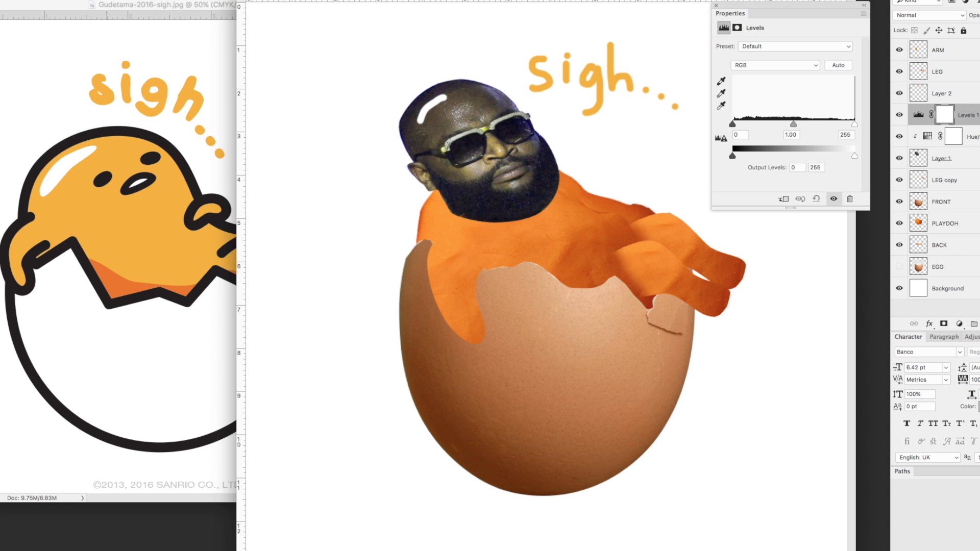
pyautogui.rightClick(960, 114)
pyautogui.click(922, 298)
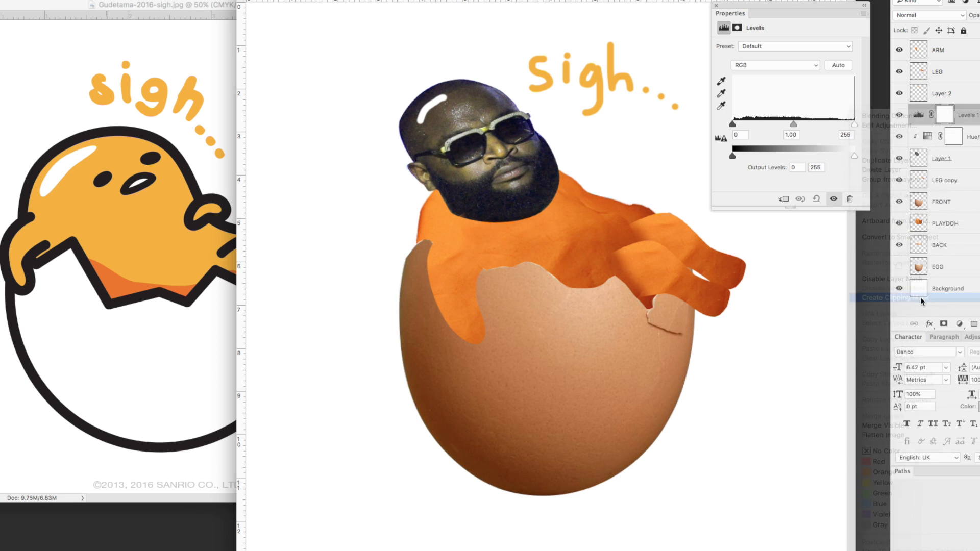
# Set the Blue channel's shadow input level to 43 in the head's Levels adjustment.
pyautogui.moveTo(794, 9)
pyautogui.mouseDown()
pyautogui.moveTo(767, 40)
pyautogui.moveTo(785, 24)
pyautogui.mouseUp()
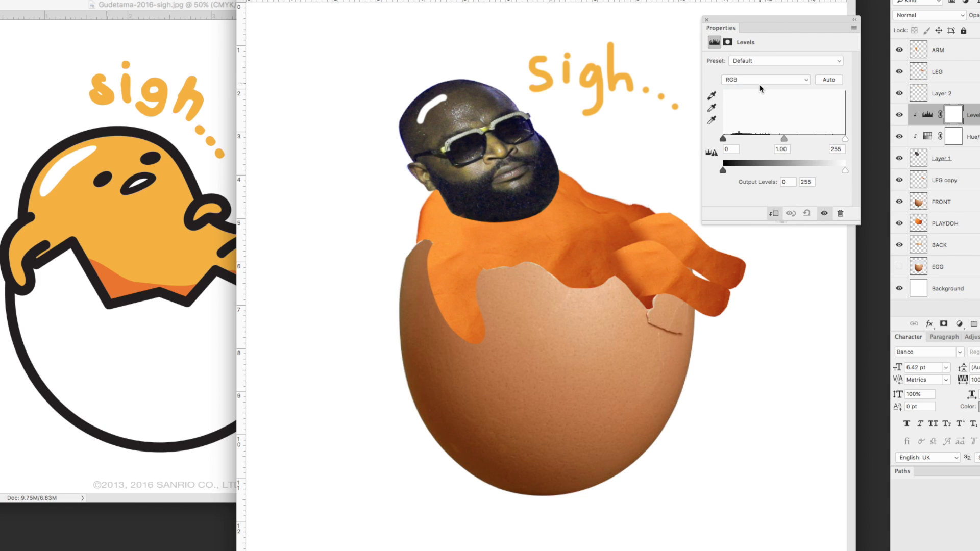
pyautogui.click(759, 80)
pyautogui.click(733, 104)
pyautogui.moveTo(724, 139); pyautogui.dragTo(719, 141)
pyautogui.moveTo(723, 139); pyautogui.dragTo(745, 138)
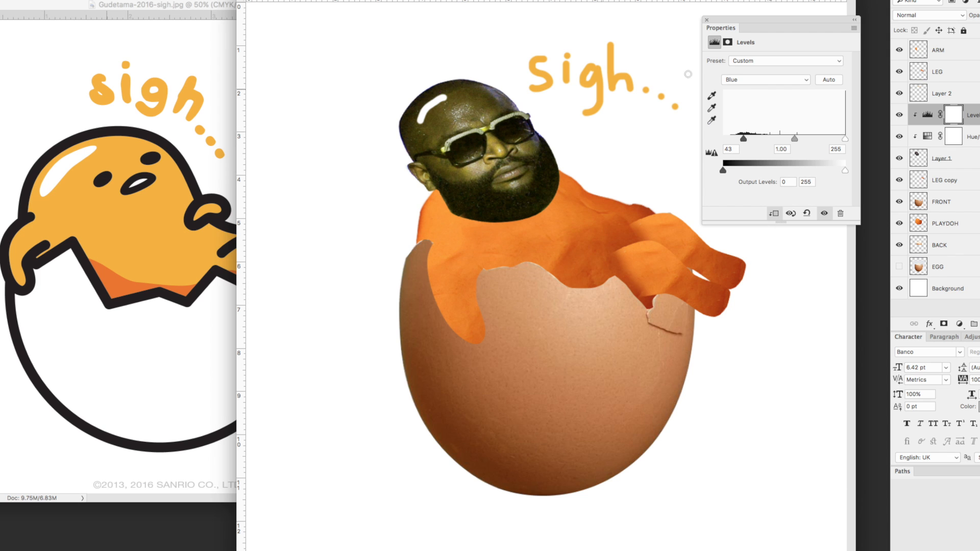
# Brighten the head in the RGB Levels by setting the midtones to 1.14 and the highlight input to 233.
pyautogui.click(751, 81)
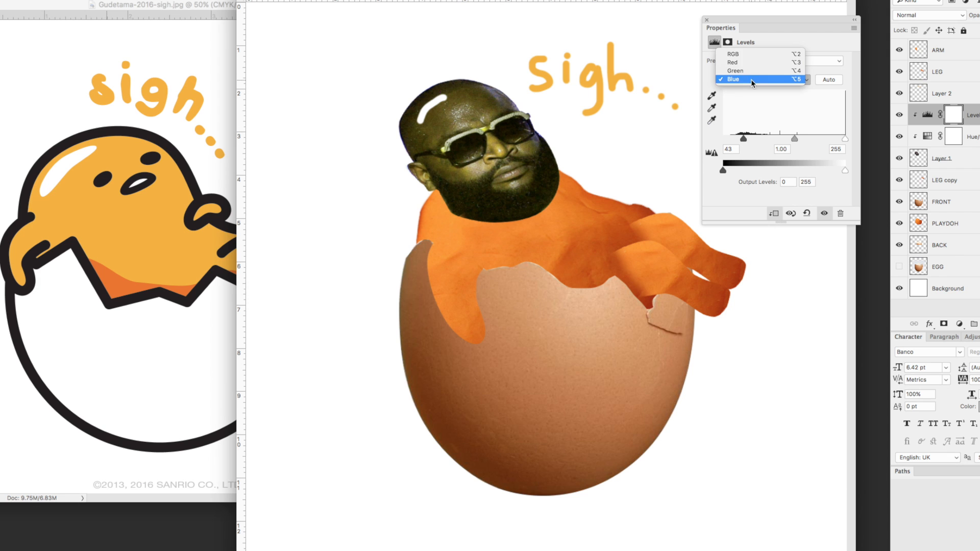
pyautogui.click(751, 52)
pyautogui.moveTo(784, 139); pyautogui.dragTo(779, 139)
pyautogui.moveTo(845, 140); pyautogui.dragTo(834, 139)
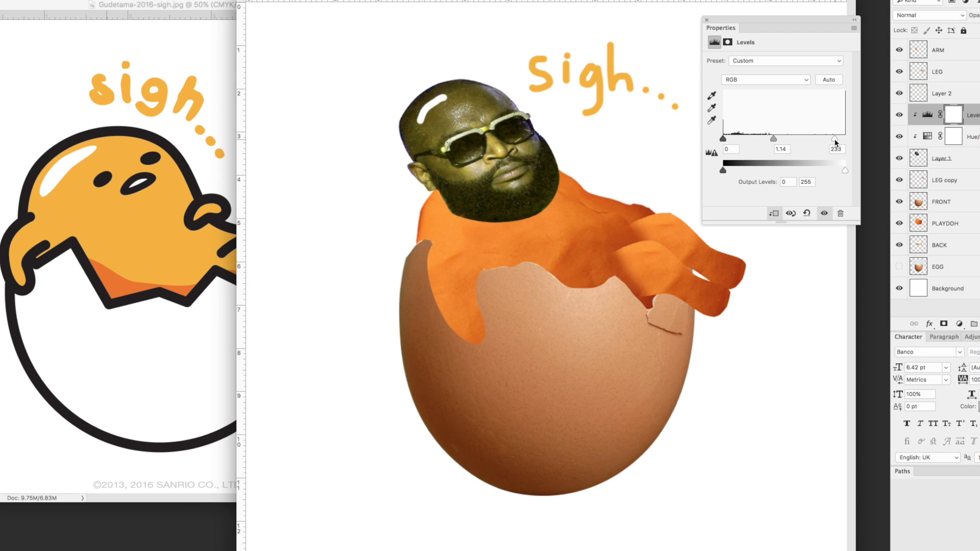
pyautogui.click(707, 20)
# Readjust the head's Hue/Saturation adjustment to hue +4 and saturation +52, and compare the composite with the Gudetama reference.
pyautogui.click(972, 137)
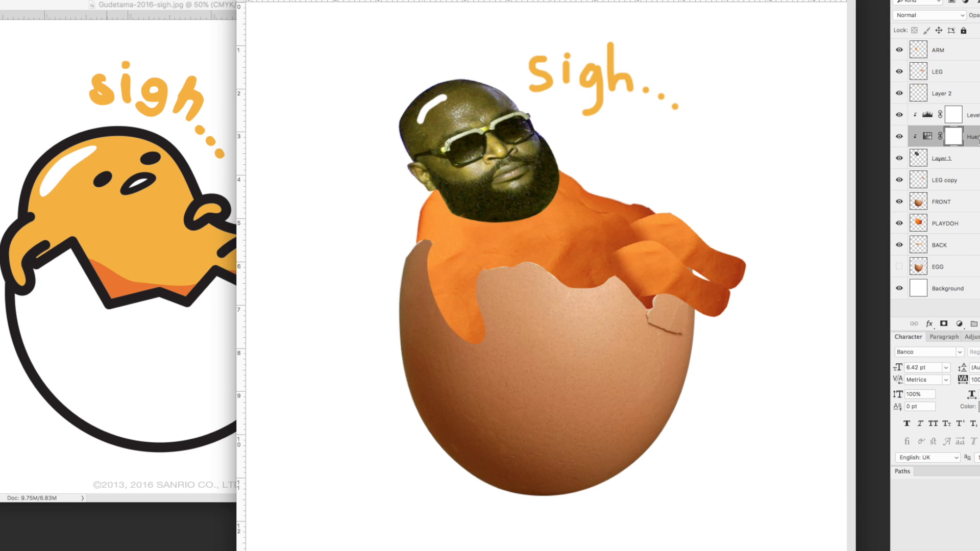
pyautogui.doubleClick(927, 137)
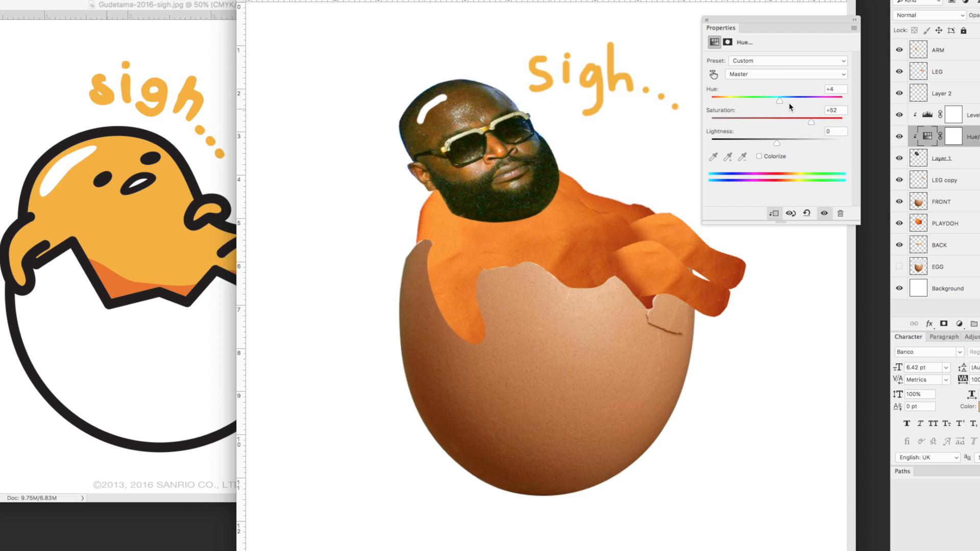
pyautogui.click(707, 19)
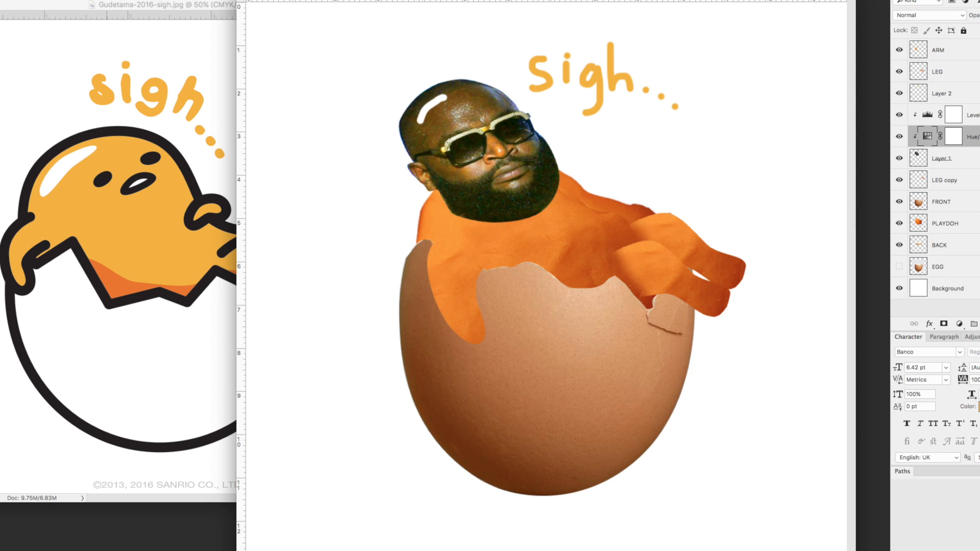
pyautogui.click(105, 319)
pyautogui.click(517, 319)
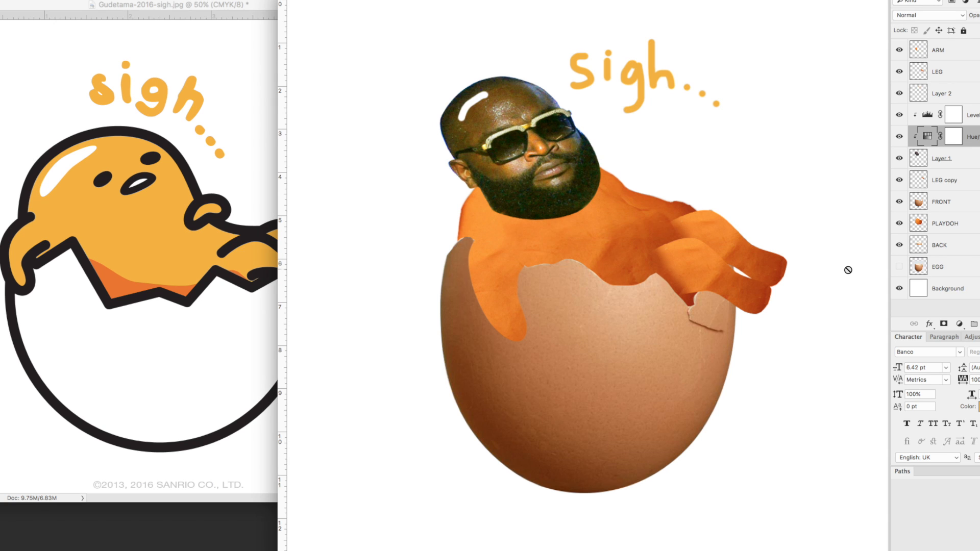